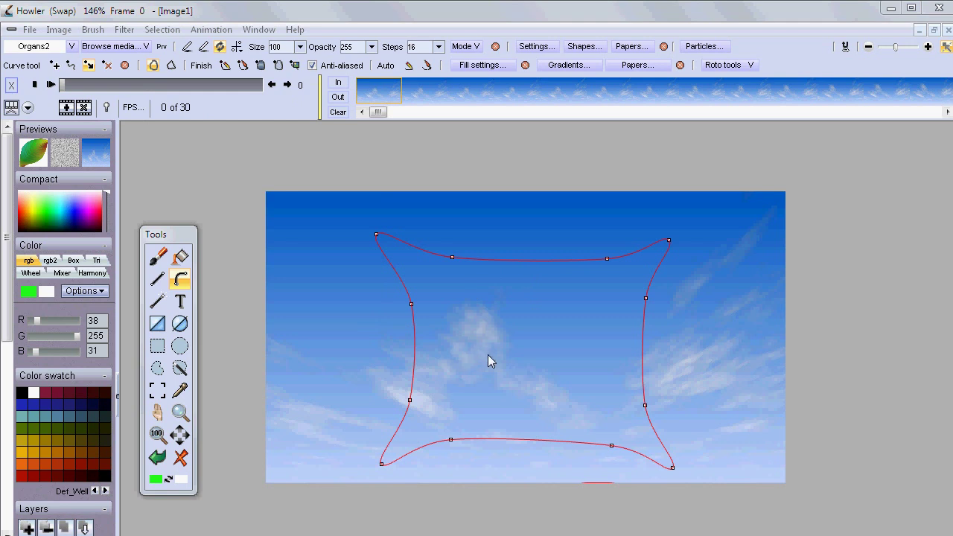
Step: Play the 30-frame cloud animation, scrub through it, and return to frame 0
{"action": "mouse_move", "coordinate": [376, 110]}
{"action": "left_mouse_down"}
{"action": "mouse_move", "coordinate": [767, 128]}
{"action": "mouse_move", "coordinate": [380, 113]}
{"action": "mouse_move", "coordinate": [728, 144]}
{"action": "mouse_move", "coordinate": [365, 116]}
{"action": "left_mouse_up"}
{"action": "left_click", "coordinate": [51, 84]}
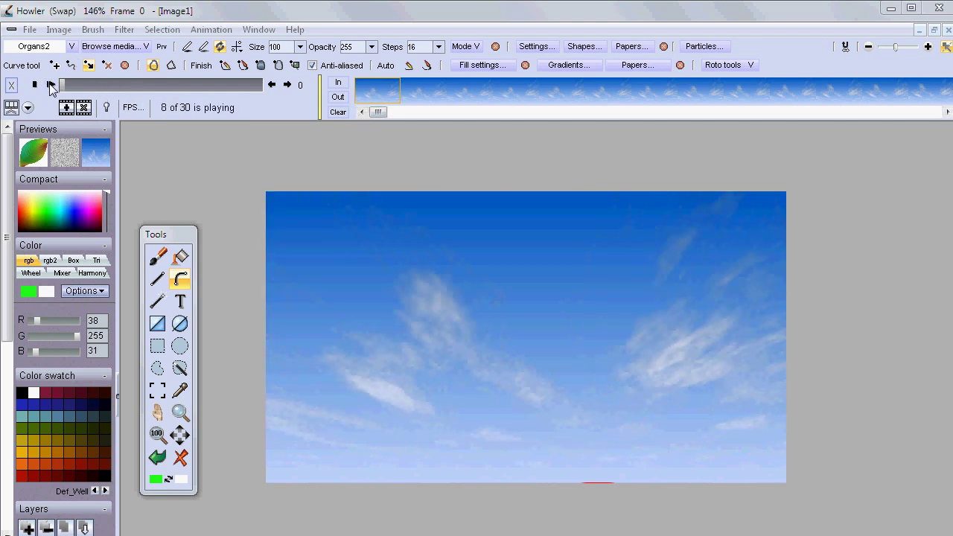
{"action": "left_click", "coordinate": [224, 84]}
{"action": "left_click_drag", "start_coordinate": [224, 84], "coordinate": [59, 87]}
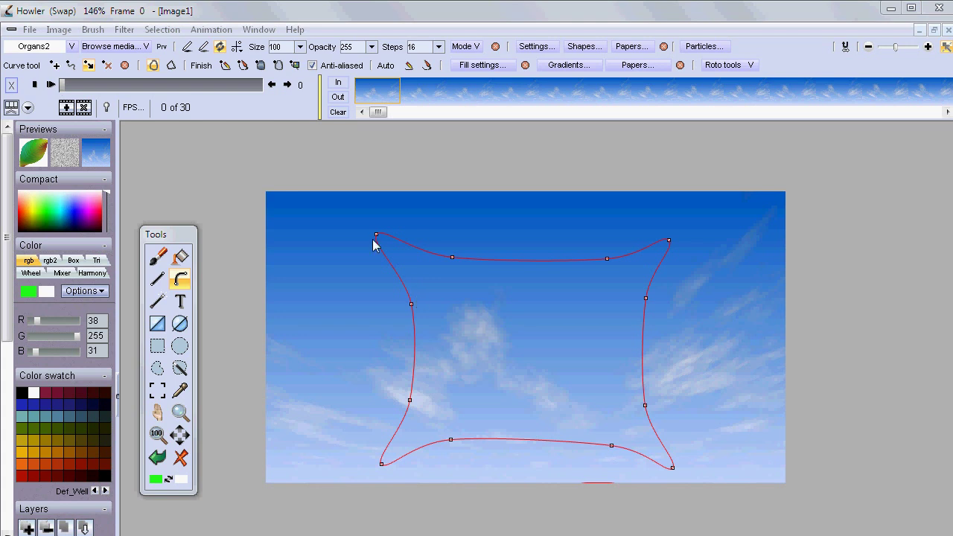
Step: Move the curve's upper-left corner inward and slide the upper edge's left inner point to the middle of that edge
{"action": "left_click_drag", "start_coordinate": [377, 235], "coordinate": [357, 227]}
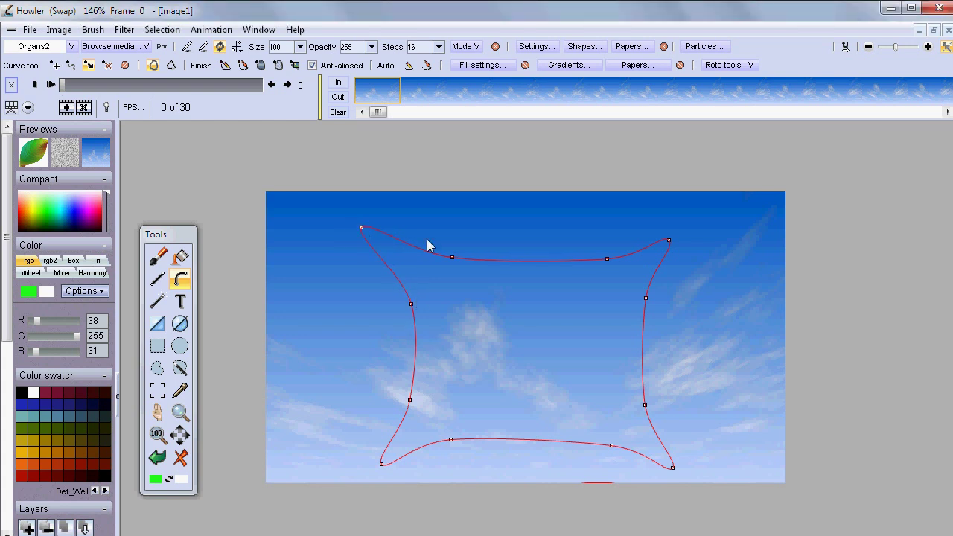
{"action": "left_click_drag", "start_coordinate": [453, 257], "coordinate": [459, 260]}
{"action": "left_click", "coordinate": [532, 261]}
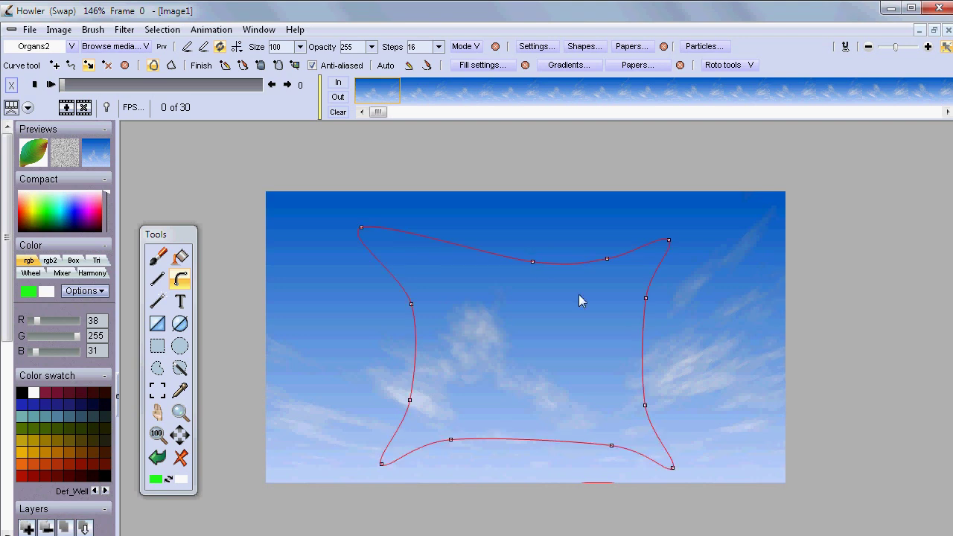
{"action": "mouse_move", "coordinate": [411, 304]}
{"action": "left_mouse_down"}
{"action": "mouse_move", "coordinate": [376, 313]}
{"action": "mouse_move", "coordinate": [410, 297]}
{"action": "left_mouse_up"}
{"action": "left_click_drag", "start_coordinate": [362, 228], "coordinate": [390, 252]}
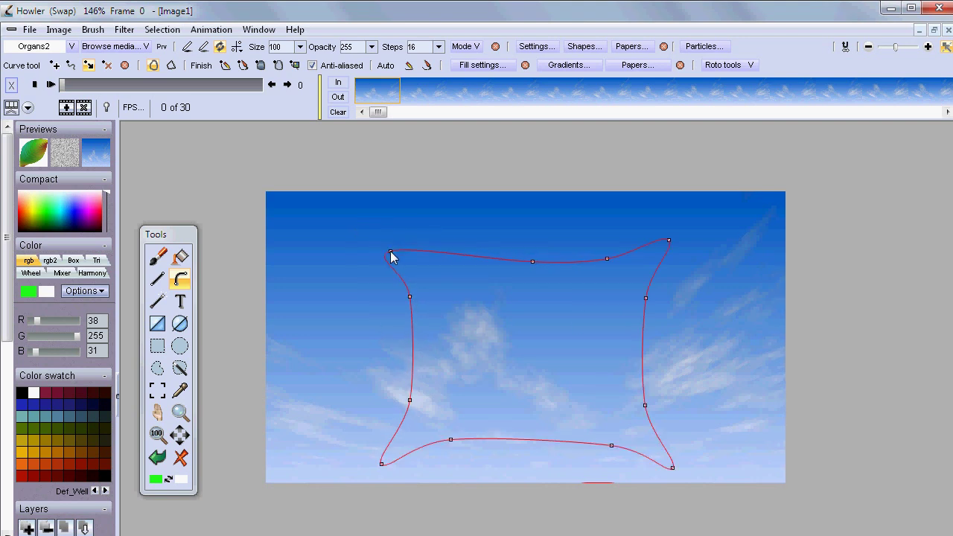
Step: Add a point near the upper-left end of the curve's upper edge and even out the points along that edge
{"action": "left_click", "coordinate": [89, 65]}
{"action": "left_click", "coordinate": [447, 253]}
{"action": "left_click_drag", "start_coordinate": [429, 266], "coordinate": [441, 266]}
{"action": "left_click_drag", "start_coordinate": [532, 269], "coordinate": [526, 271]}
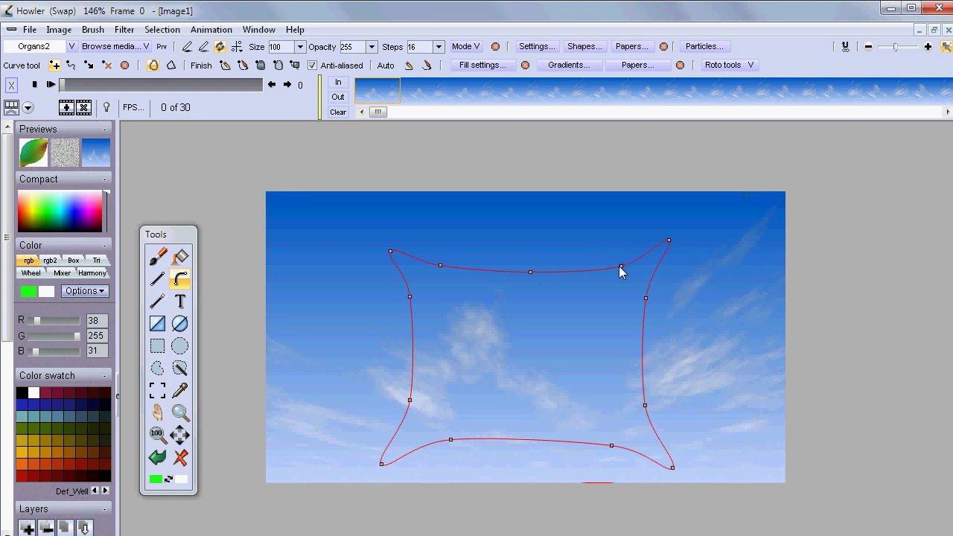
Step: Add a midpoint to the curve's right, lower and left sides, and shift the neighbouring points closer to the corners
{"action": "left_click_drag", "start_coordinate": [646, 299], "coordinate": [649, 293]}
{"action": "left_click", "coordinate": [642, 346]}
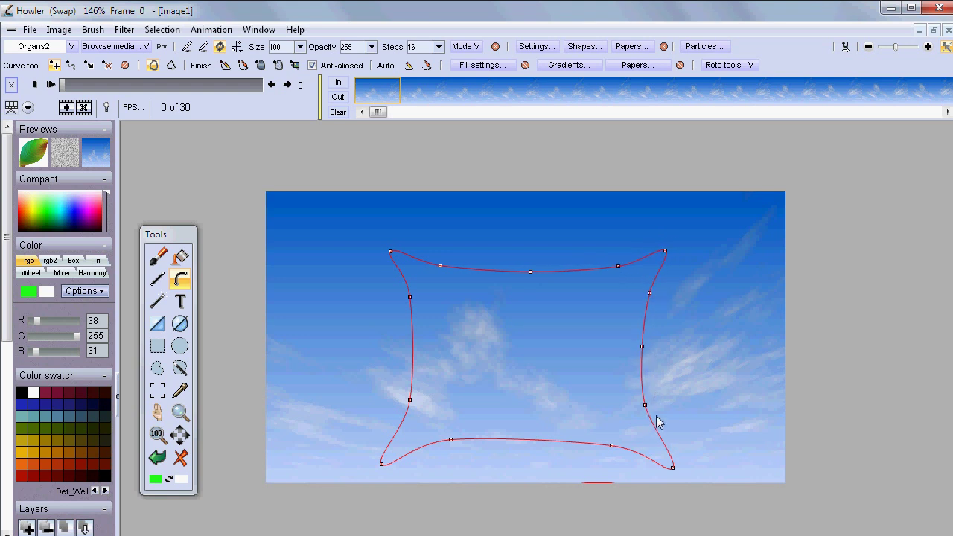
{"action": "left_click_drag", "start_coordinate": [645, 406], "coordinate": [617, 449]}
{"action": "left_click", "coordinate": [528, 443]}
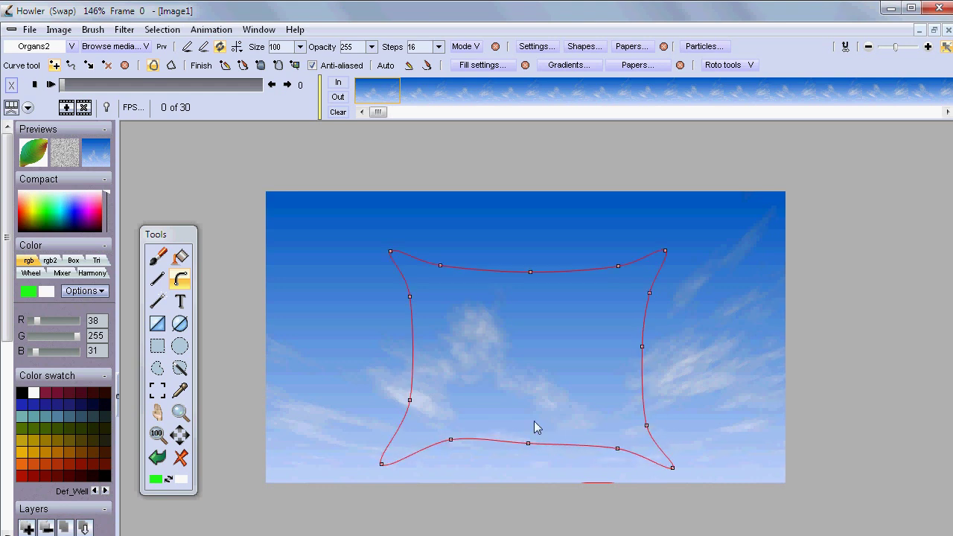
{"action": "left_click_drag", "start_coordinate": [450, 439], "coordinate": [440, 445]}
{"action": "left_click_drag", "start_coordinate": [409, 400], "coordinate": [404, 414]}
{"action": "left_click", "coordinate": [411, 353]}
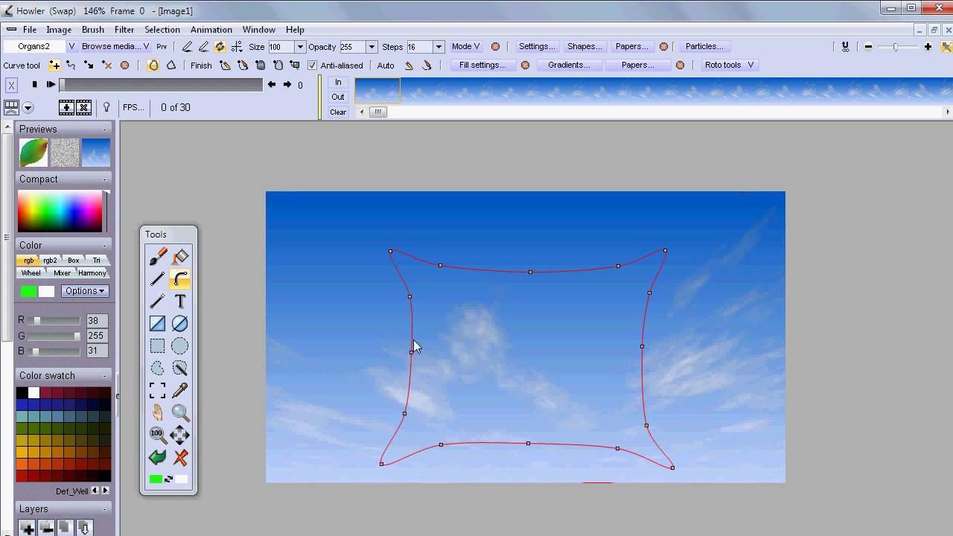
Step: Pull the curve's two upper corners outward and move the points beside the lower-right corner inward
{"action": "left_click_drag", "start_coordinate": [390, 251], "coordinate": [377, 245]}
{"action": "left_click_drag", "start_coordinate": [411, 297], "coordinate": [445, 268]}
{"action": "left_click_drag", "start_coordinate": [619, 267], "coordinate": [626, 267]}
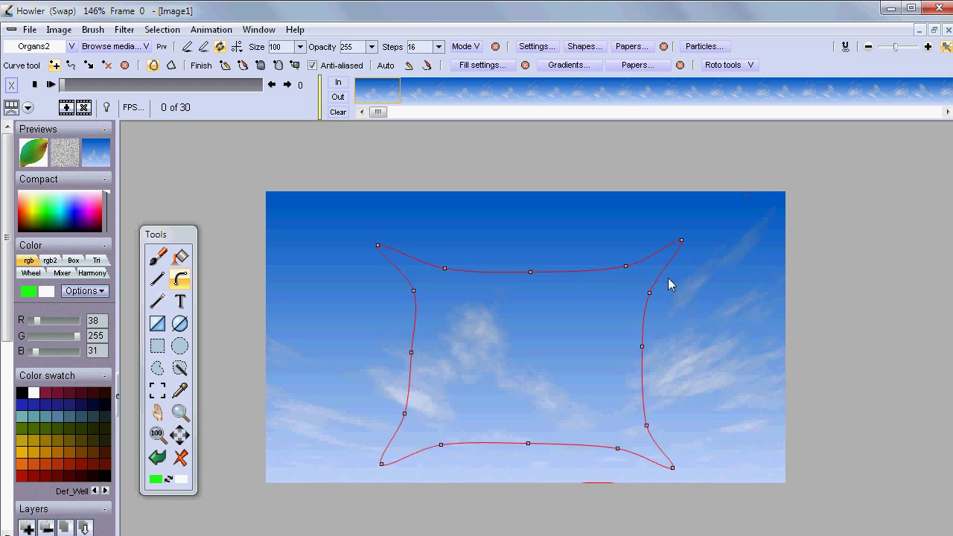
{"action": "left_click_drag", "start_coordinate": [646, 425], "coordinate": [636, 408]}
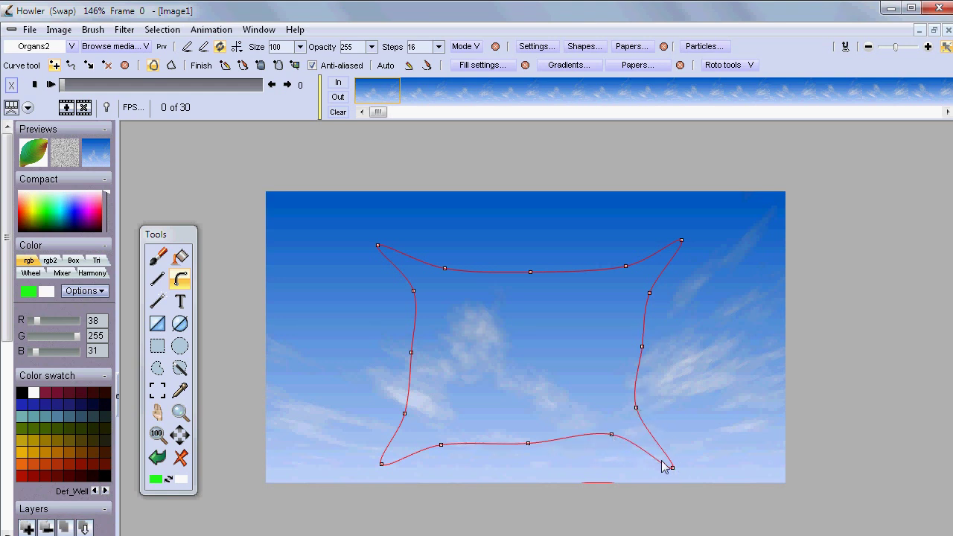
Step: Pull the midpoints of all four sides and the points beside the lower-left corner inward to form a concave four-pointed star
{"action": "left_click_drag", "start_coordinate": [528, 443], "coordinate": [524, 429]}
{"action": "left_click_drag", "start_coordinate": [441, 445], "coordinate": [452, 432]}
{"action": "left_click_drag", "start_coordinate": [405, 413], "coordinate": [418, 407]}
{"action": "left_click_drag", "start_coordinate": [411, 353], "coordinate": [430, 346]}
{"action": "left_click_drag", "start_coordinate": [530, 272], "coordinate": [537, 290]}
{"action": "left_click_drag", "start_coordinate": [642, 347], "coordinate": [625, 348]}
{"action": "left_click_drag", "start_coordinate": [524, 429], "coordinate": [534, 415]}
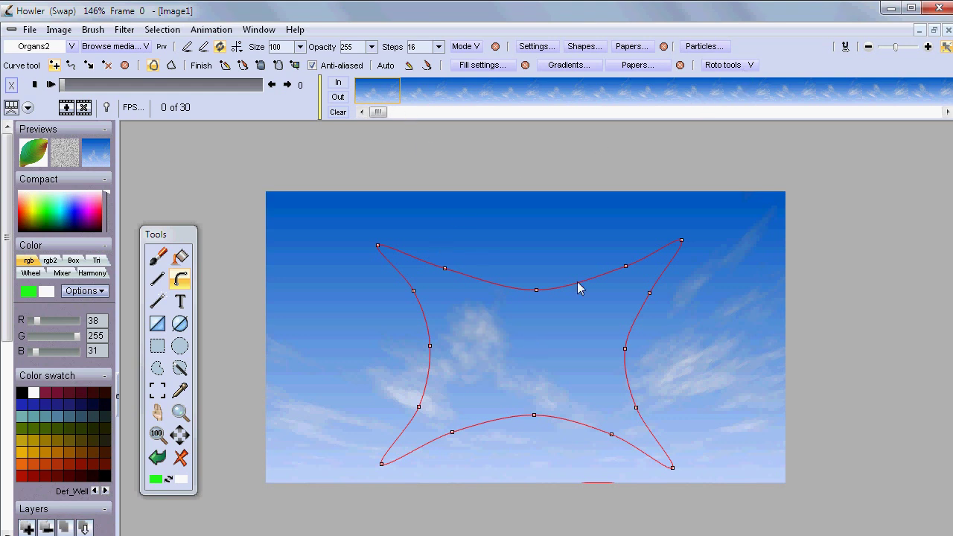
Step: Create rotoscope keyframes of the four-pointed star curve at frame 0 and frame 29
{"action": "left_click", "coordinate": [738, 65]}
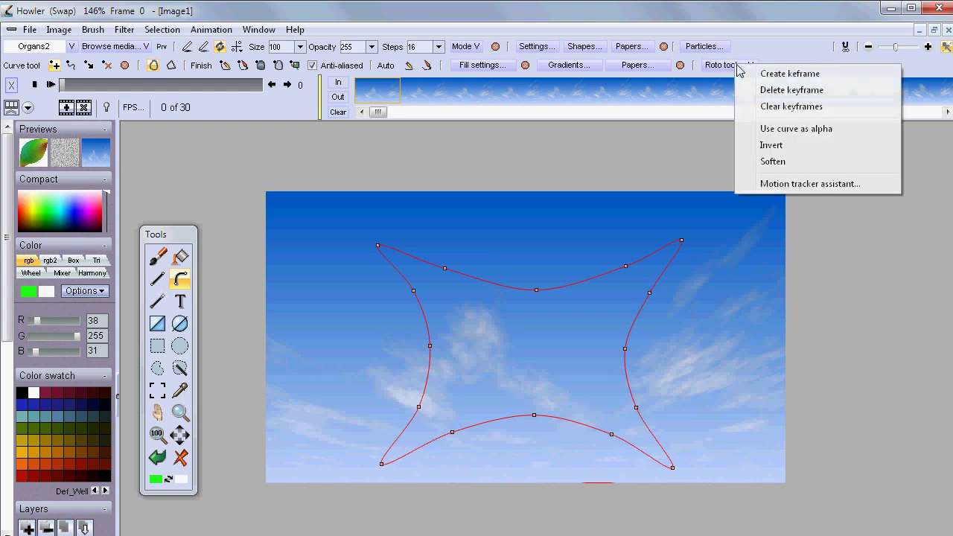
{"action": "left_click", "coordinate": [794, 75]}
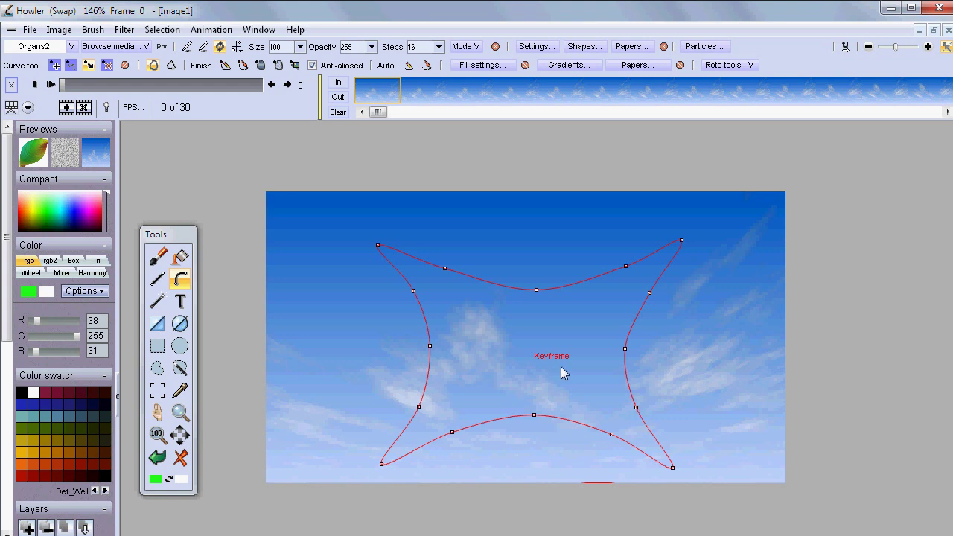
{"action": "left_click_drag", "start_coordinate": [425, 92], "coordinate": [723, 86]}
{"action": "left_click_drag", "start_coordinate": [108, 84], "coordinate": [274, 90]}
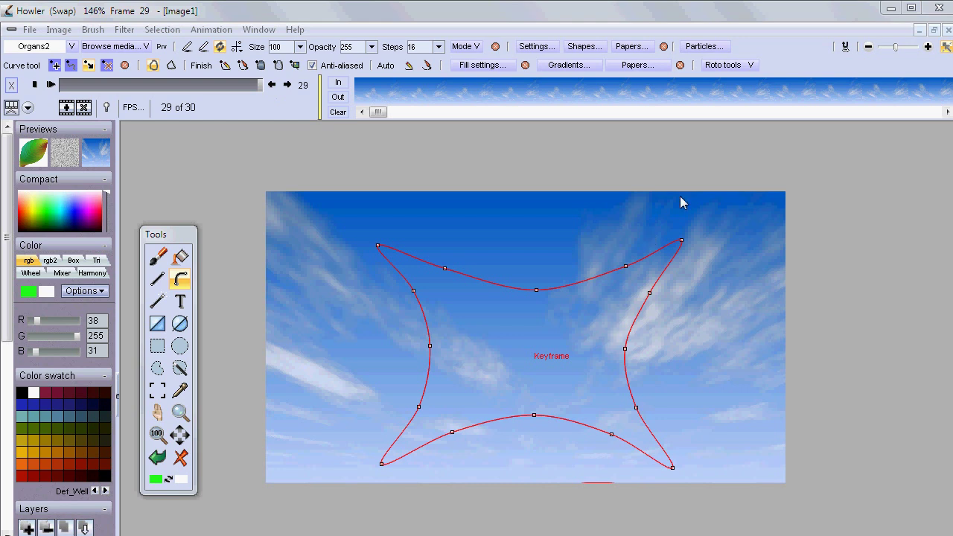
{"action": "left_click", "coordinate": [738, 67]}
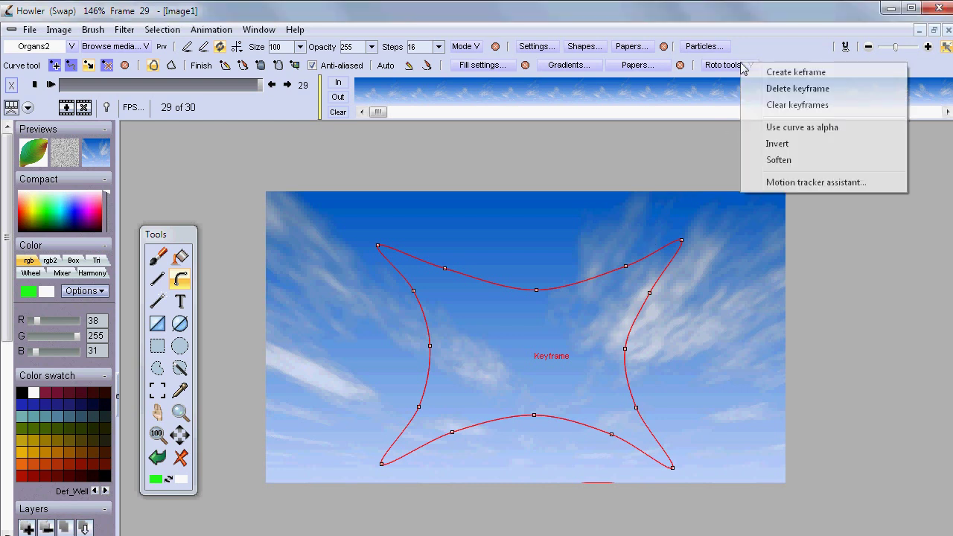
{"action": "left_click", "coordinate": [799, 74]}
Step: At frame 10, pull the midpoints of the curve's four sides outward past the corners and create a keyframe
{"action": "left_click_drag", "start_coordinate": [681, 93], "coordinate": [655, 97]}
{"action": "left_click_drag", "start_coordinate": [105, 86], "coordinate": [138, 96]}
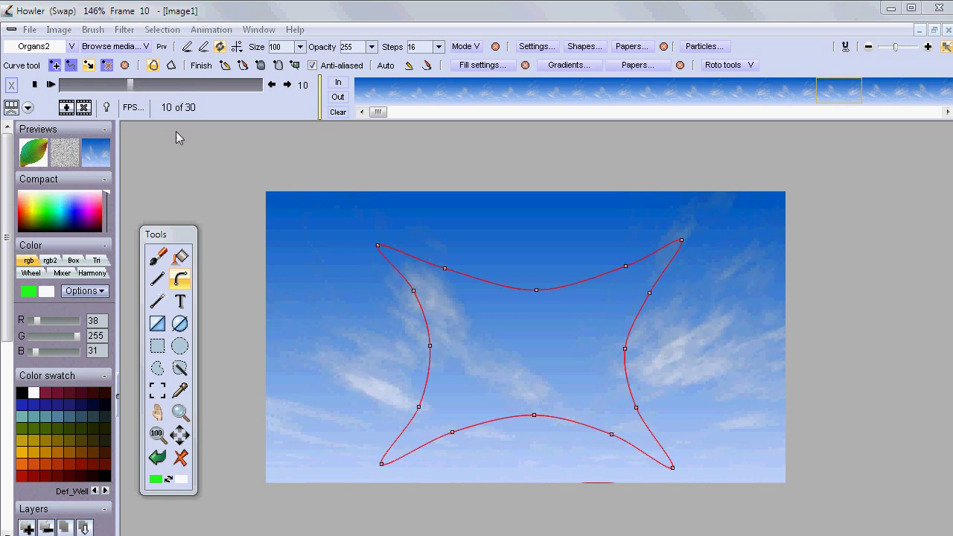
{"action": "left_click_drag", "start_coordinate": [537, 288], "coordinate": [527, 222]}
{"action": "left_click_drag", "start_coordinate": [625, 350], "coordinate": [719, 352]}
{"action": "left_click_drag", "start_coordinate": [534, 415], "coordinate": [530, 467]}
{"action": "left_click_drag", "start_coordinate": [430, 347], "coordinate": [335, 342]}
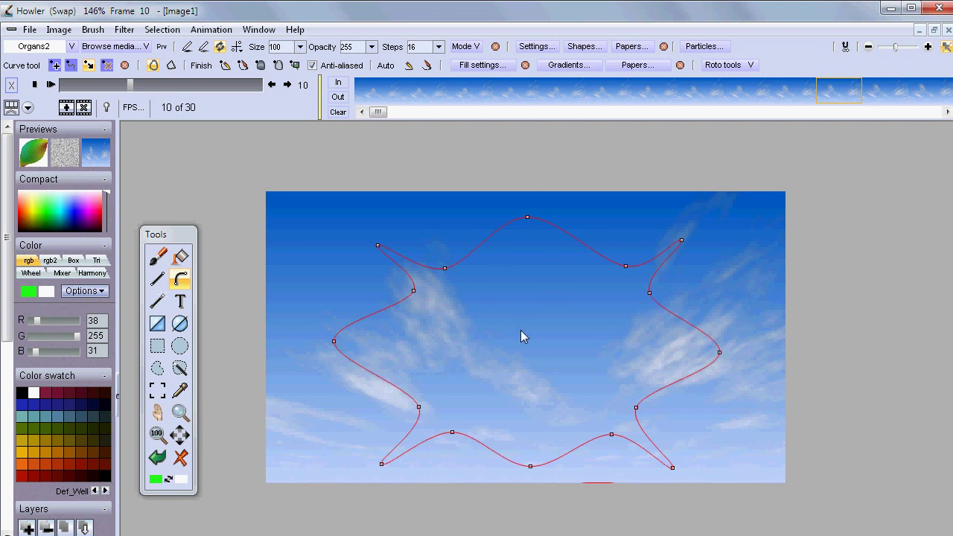
{"action": "left_click", "coordinate": [751, 66]}
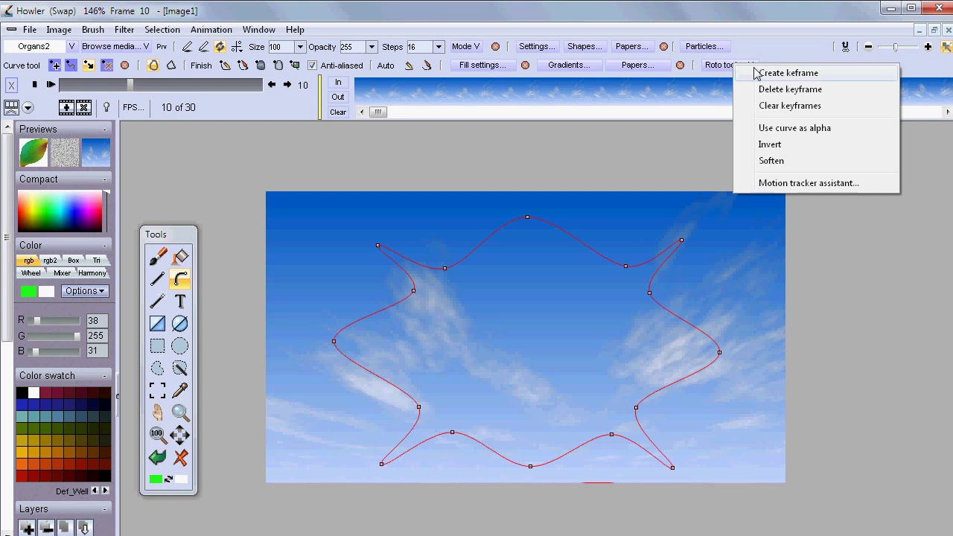
{"action": "left_click", "coordinate": [778, 73]}
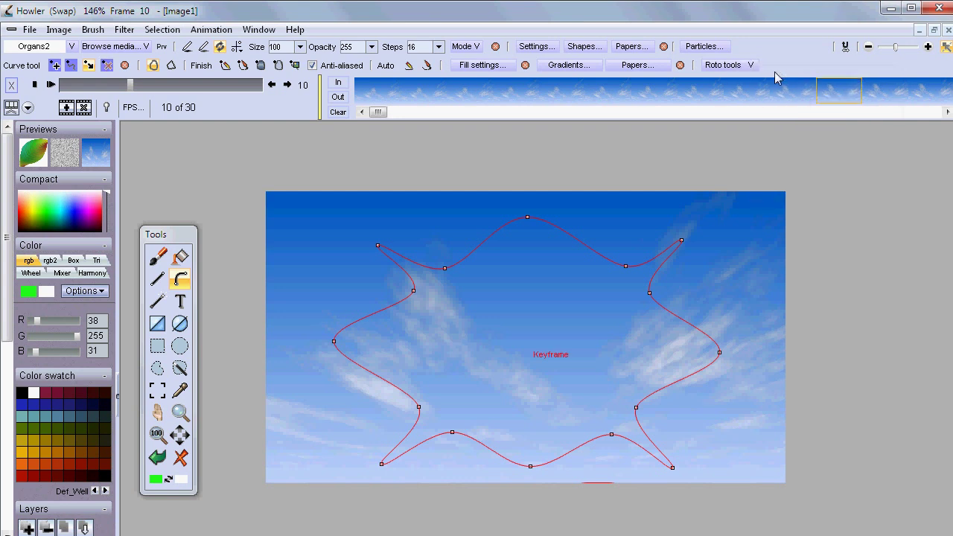
Step: Scrub through the first frames to check how the curve morphs between the keyframes at 0 and 10
{"action": "left_click", "coordinate": [387, 94]}
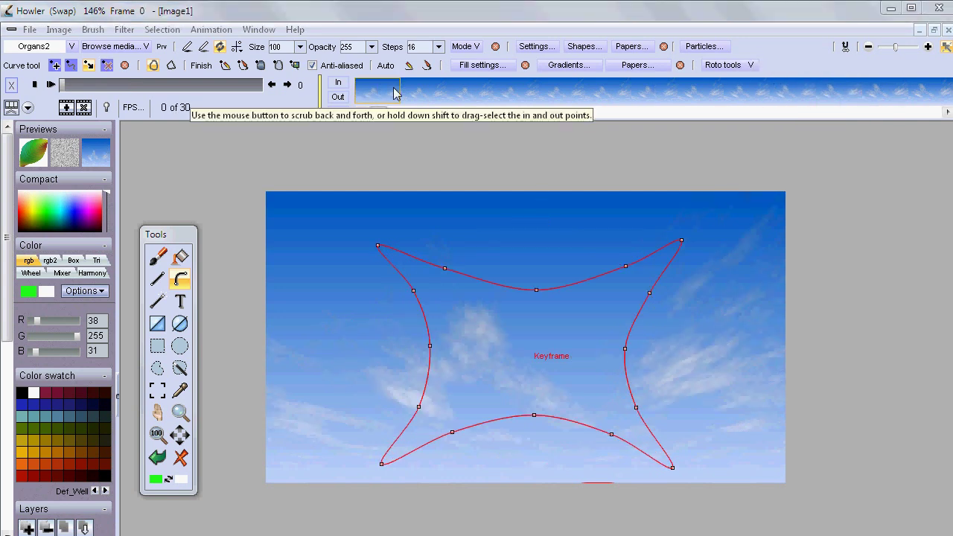
{"action": "left_click_drag", "start_coordinate": [382, 90], "coordinate": [622, 100]}
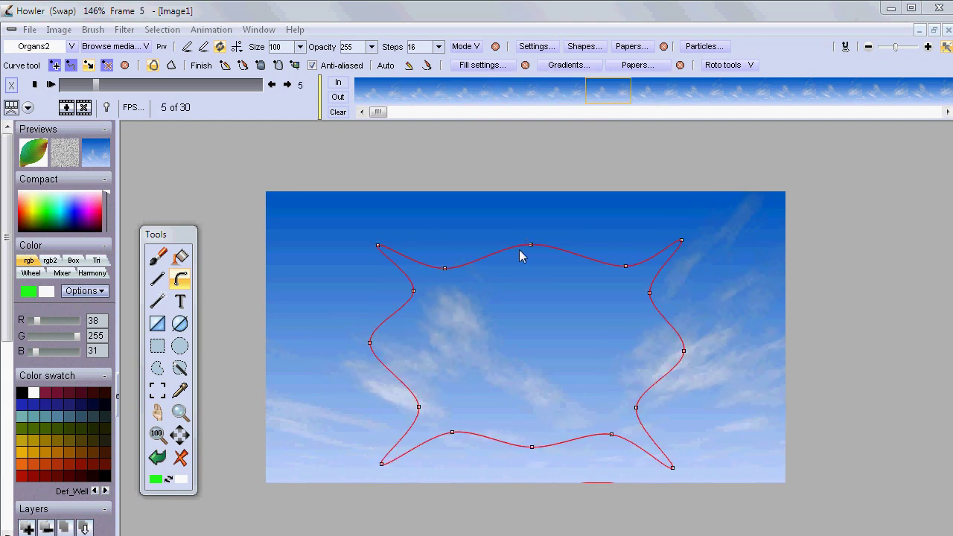
{"action": "left_click_drag", "start_coordinate": [542, 103], "coordinate": [476, 89]}
{"action": "left_click", "coordinate": [476, 88]}
Step: At frame 19, pull the curve's four corner points in near the center to form four petals, and widen the left petal
{"action": "left_click_drag", "start_coordinate": [161, 84], "coordinate": [207, 86]}
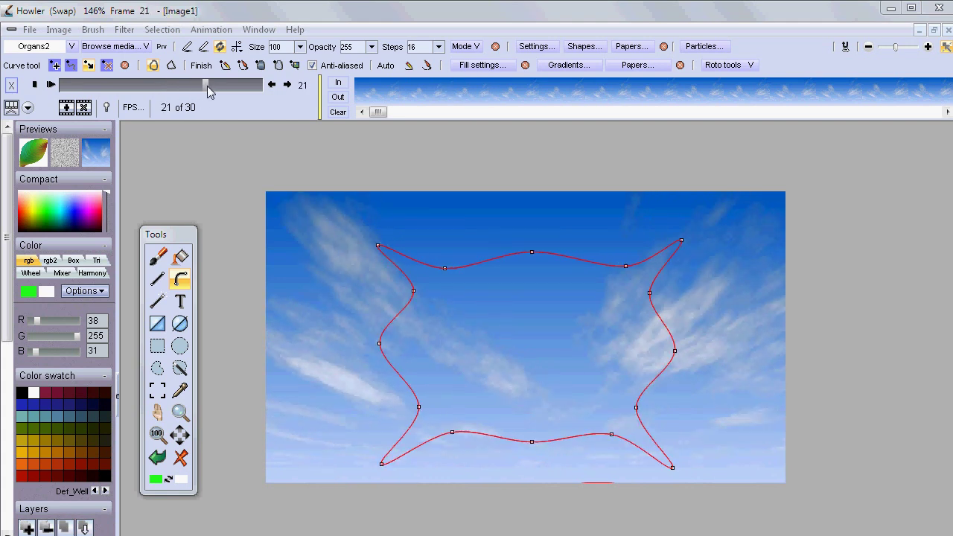
{"action": "left_click_drag", "start_coordinate": [202, 84], "coordinate": [198, 85]}
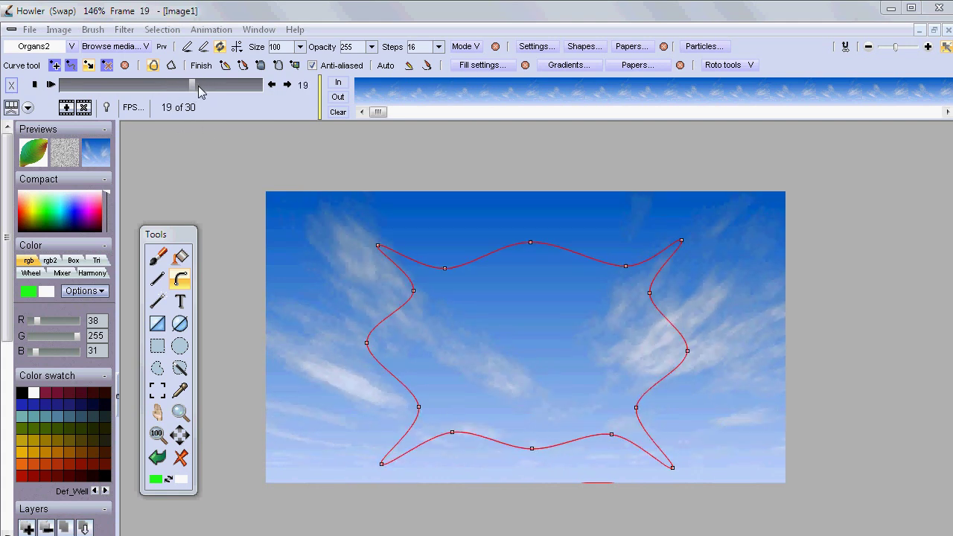
{"action": "left_click_drag", "start_coordinate": [378, 248], "coordinate": [496, 337]}
{"action": "left_click_drag", "start_coordinate": [683, 242], "coordinate": [565, 330]}
{"action": "left_click_drag", "start_coordinate": [673, 470], "coordinate": [552, 368]}
{"action": "left_click_drag", "start_coordinate": [389, 462], "coordinate": [505, 368]}
{"action": "left_click_drag", "start_coordinate": [495, 332], "coordinate": [555, 328]}
{"action": "left_click_drag", "start_coordinate": [504, 368], "coordinate": [509, 363]}
{"action": "left_click_drag", "start_coordinate": [366, 342], "coordinate": [340, 343]}
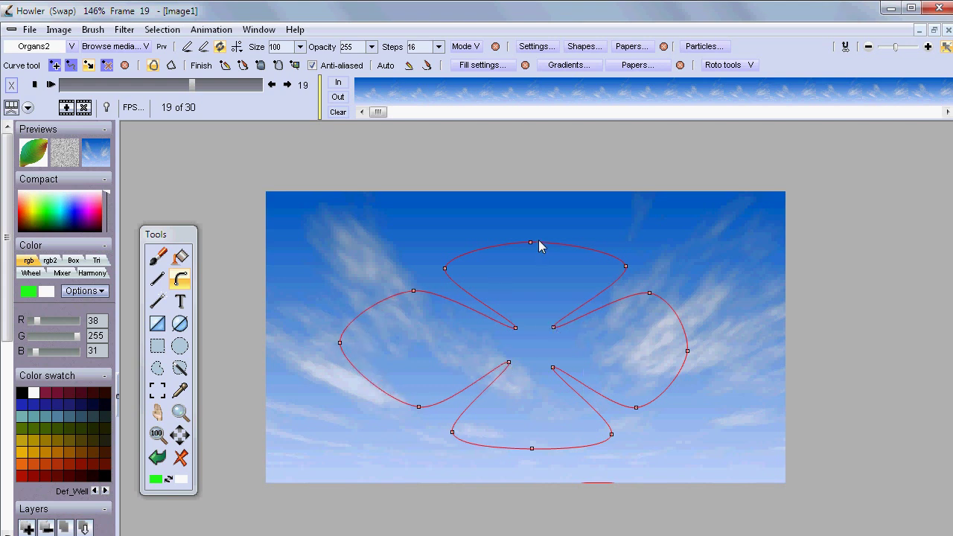
Step: Enlarge and round the four petals by adjusting their outer and inner points, and create a keyframe at frame 19
{"action": "left_click_drag", "start_coordinate": [687, 350], "coordinate": [711, 353]}
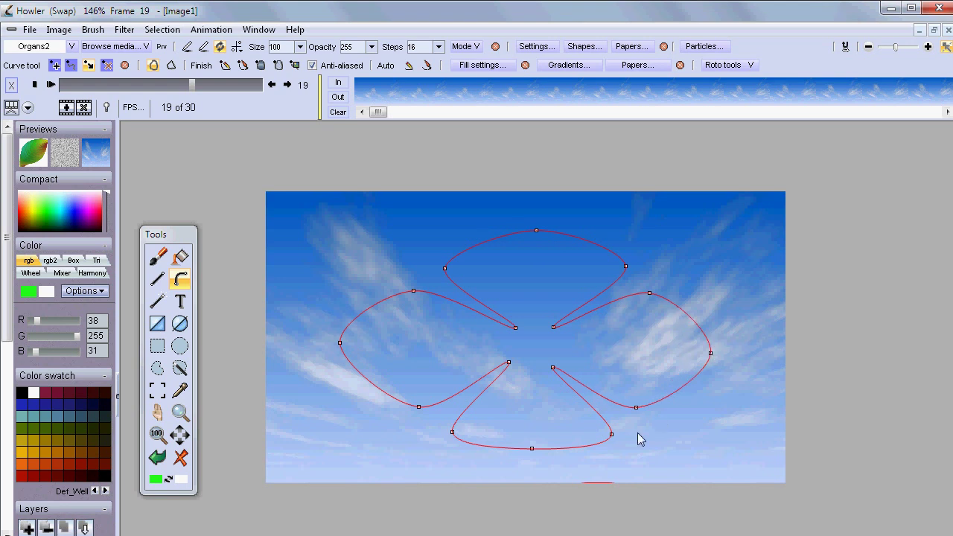
{"action": "left_click_drag", "start_coordinate": [636, 407], "coordinate": [615, 444]}
{"action": "left_click_drag", "start_coordinate": [453, 438], "coordinate": [443, 438]}
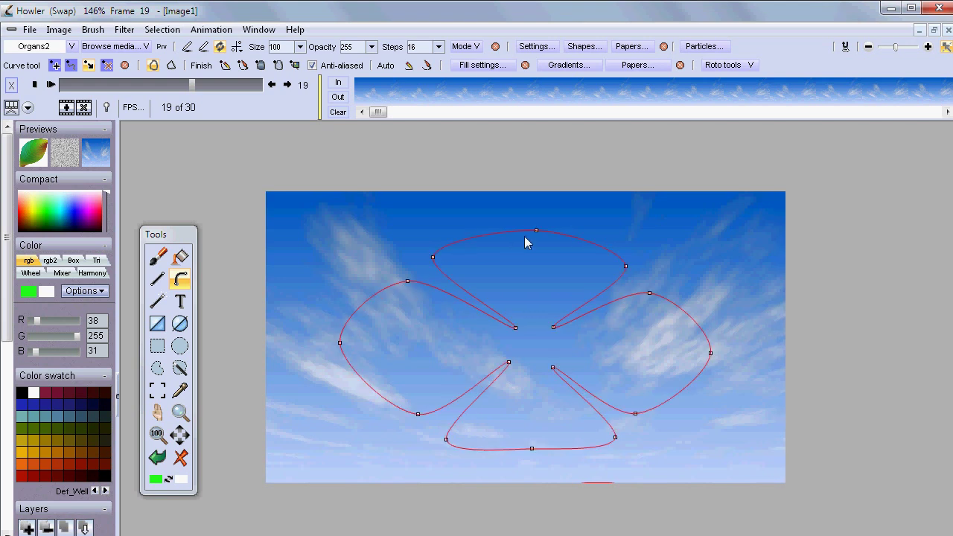
{"action": "left_click_drag", "start_coordinate": [627, 270], "coordinate": [629, 268]}
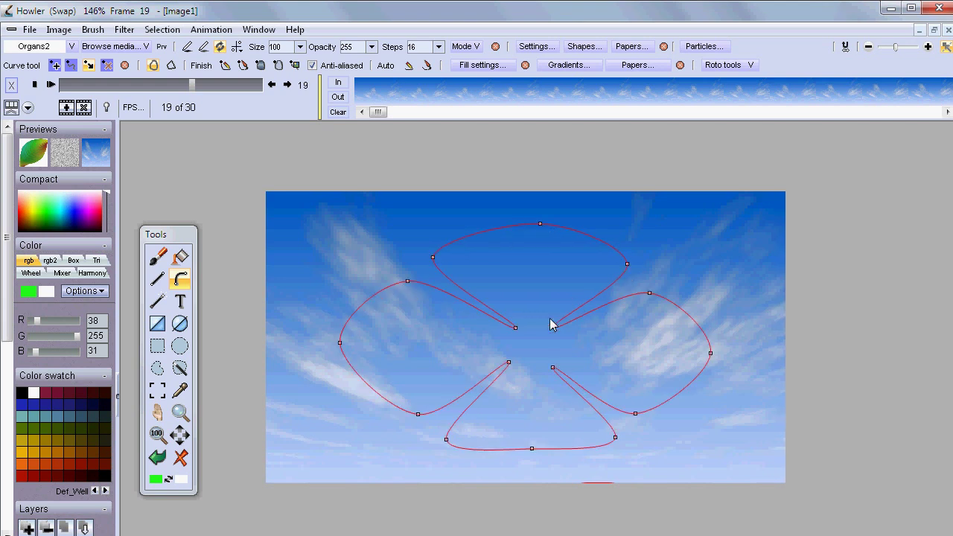
{"action": "left_click_drag", "start_coordinate": [554, 328], "coordinate": [568, 331]}
{"action": "left_click_drag", "start_coordinate": [650, 292], "coordinate": [656, 295]}
{"action": "left_click_drag", "start_coordinate": [711, 354], "coordinate": [706, 366]}
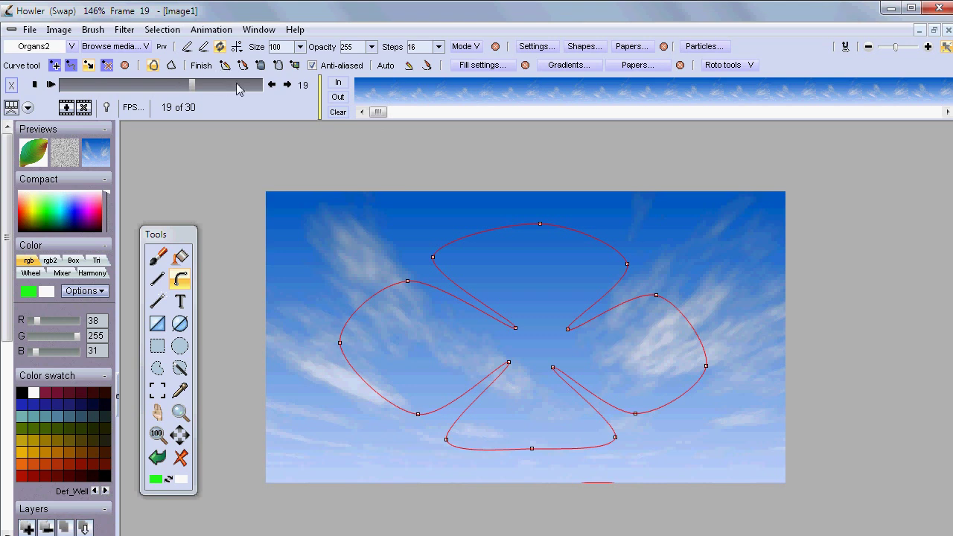
{"action": "left_click", "coordinate": [733, 69]}
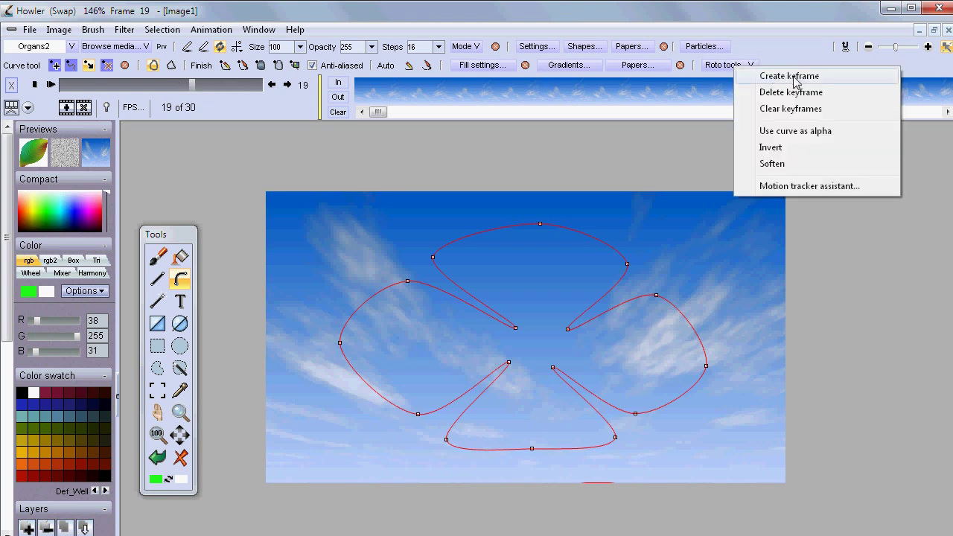
{"action": "left_click", "coordinate": [794, 77]}
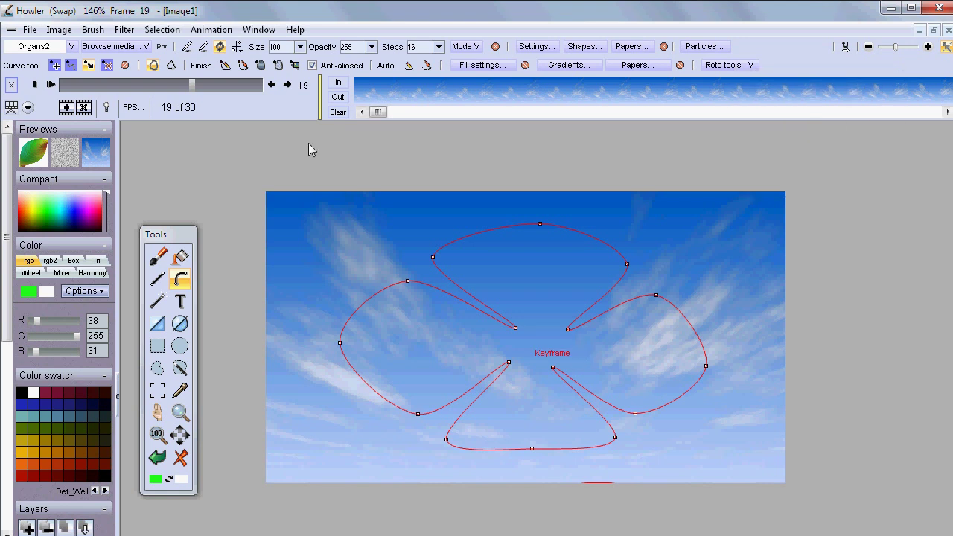
Step: Scrub through the whole curve animation, return to frame 0 and play it
{"action": "left_click", "coordinate": [372, 96]}
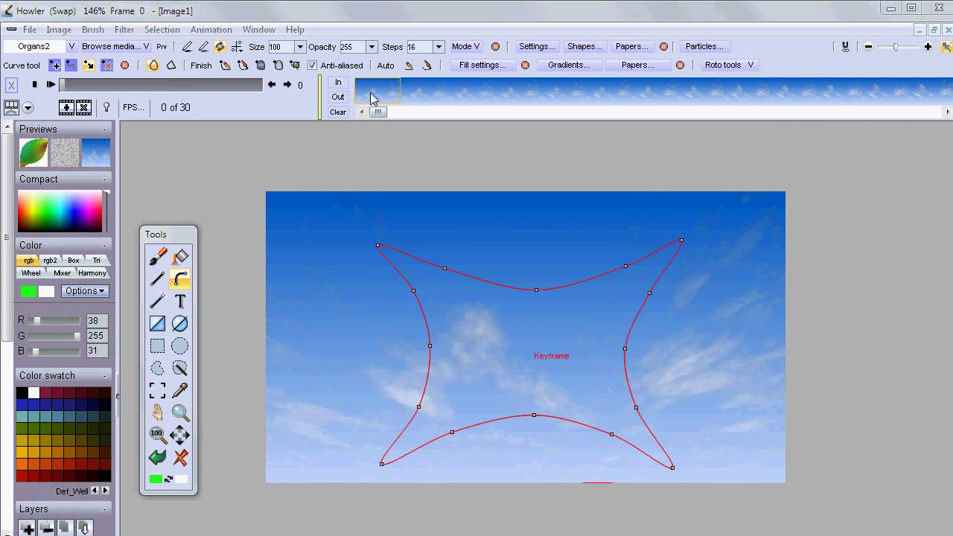
{"action": "left_click_drag", "start_coordinate": [372, 97], "coordinate": [835, 121]}
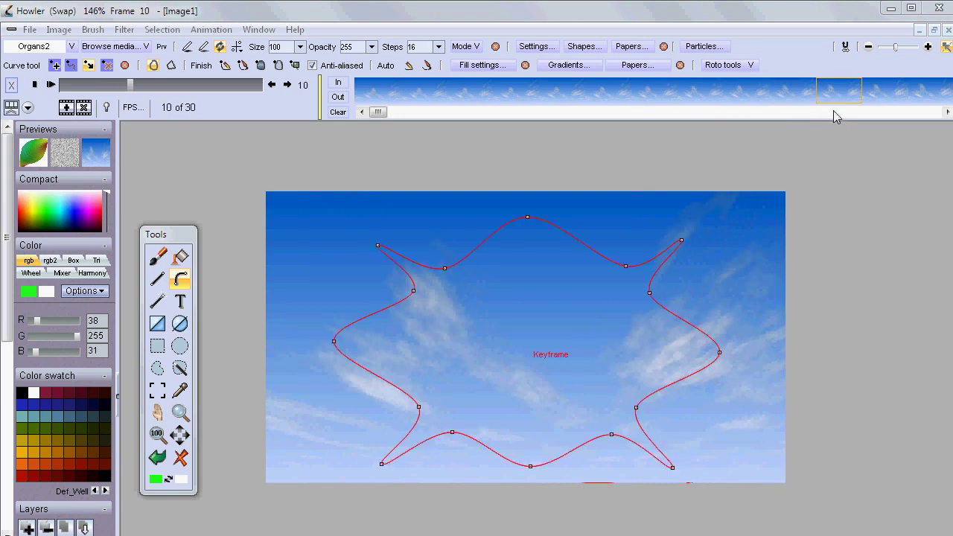
{"action": "left_click_drag", "start_coordinate": [132, 83], "coordinate": [267, 90]}
{"action": "left_click_drag", "start_coordinate": [259, 84], "coordinate": [45, 93]}
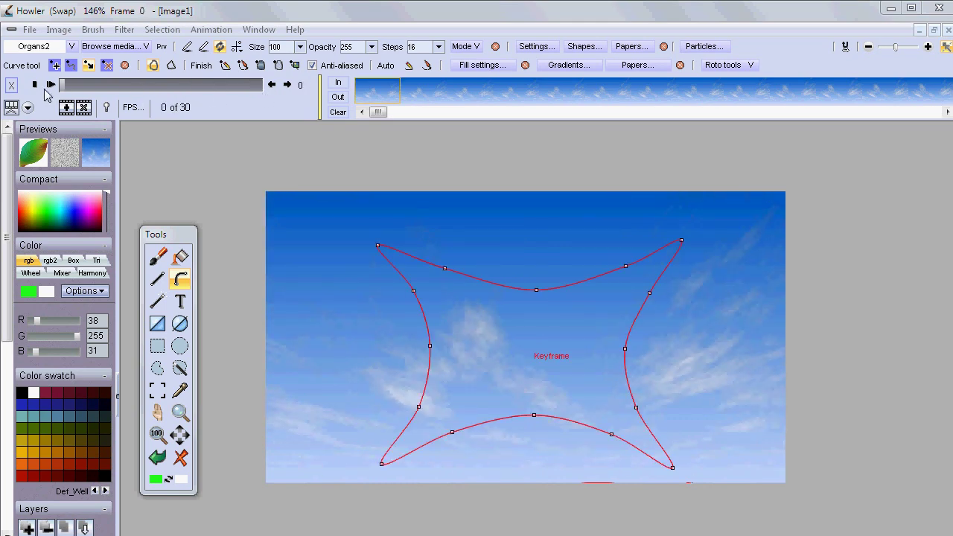
{"action": "left_click", "coordinate": [50, 85]}
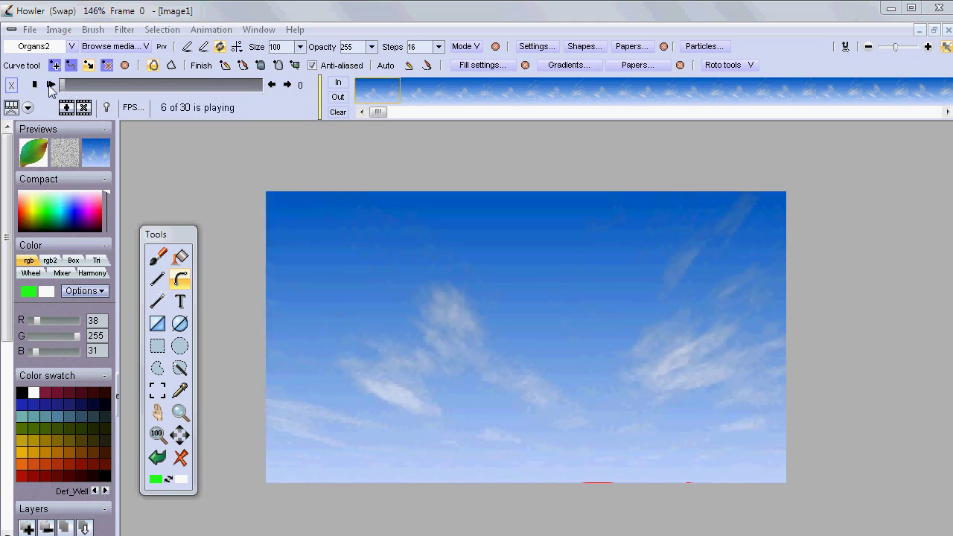
Step: Scrub the curve animation forward to frame 28 and back to frame 0 to check the morphing
{"action": "left_click", "coordinate": [116, 87]}
{"action": "left_click_drag", "start_coordinate": [117, 87], "coordinate": [262, 87]}
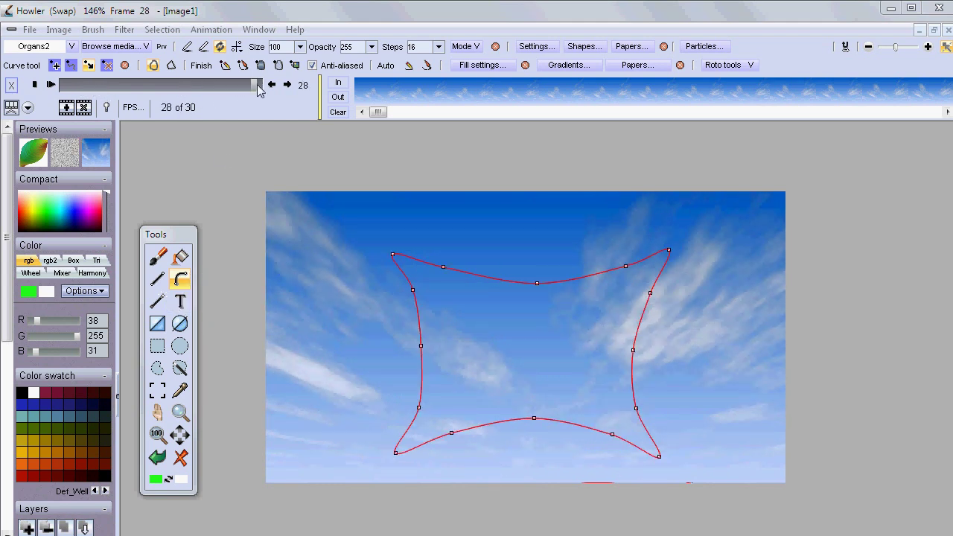
{"action": "left_click_drag", "start_coordinate": [254, 90], "coordinate": [54, 90]}
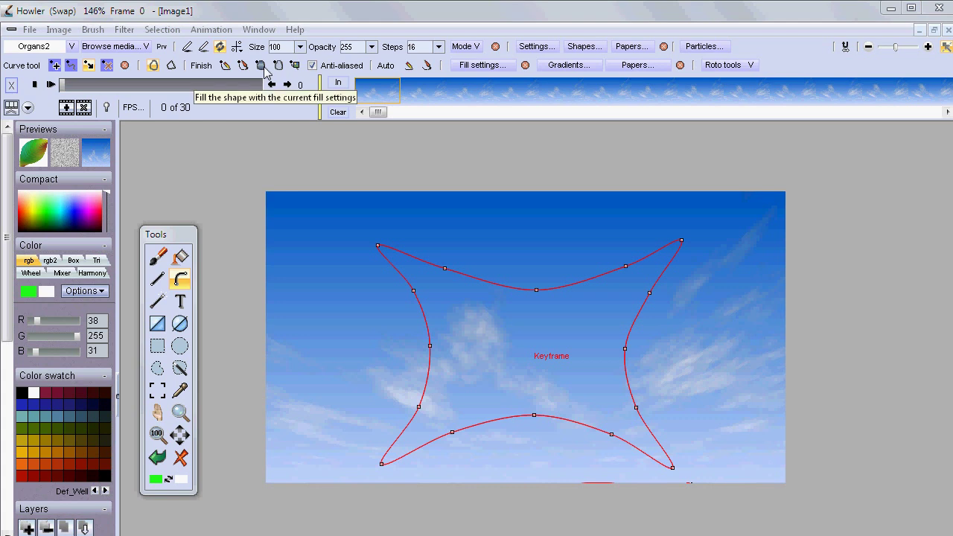
Step: Choose a light yellow color, try filling the curve with it on frame 0, and undo the fill
{"action": "left_click", "coordinate": [45, 209]}
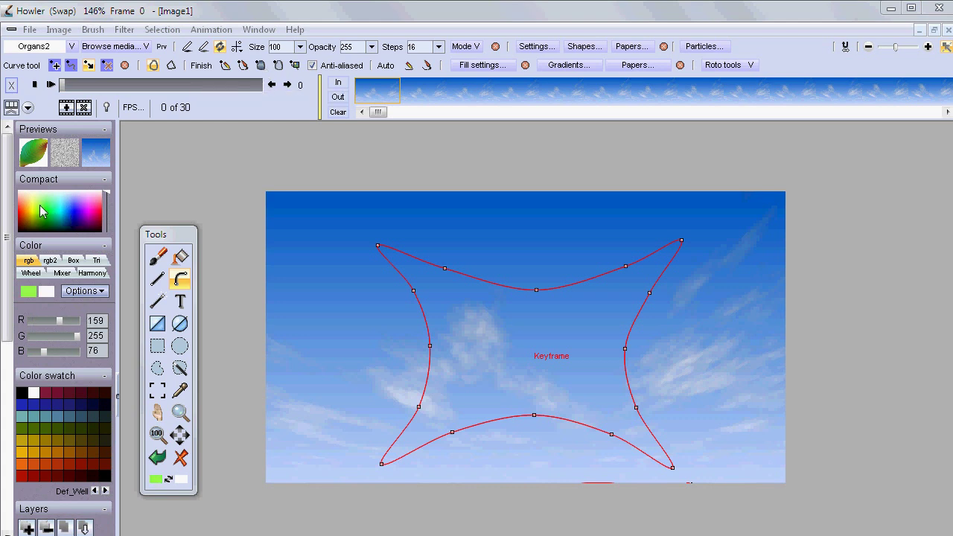
{"action": "left_click", "coordinate": [35, 203]}
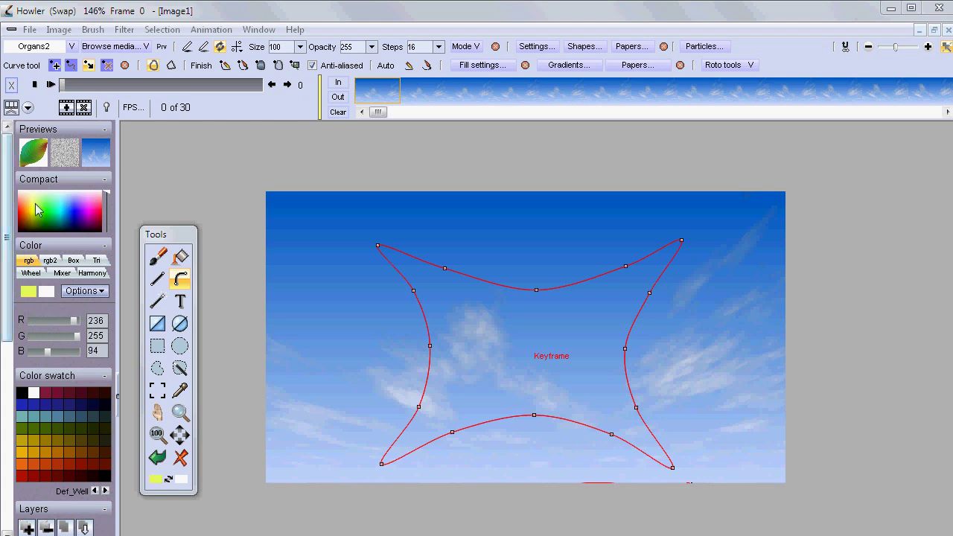
{"action": "left_click", "coordinate": [260, 66]}
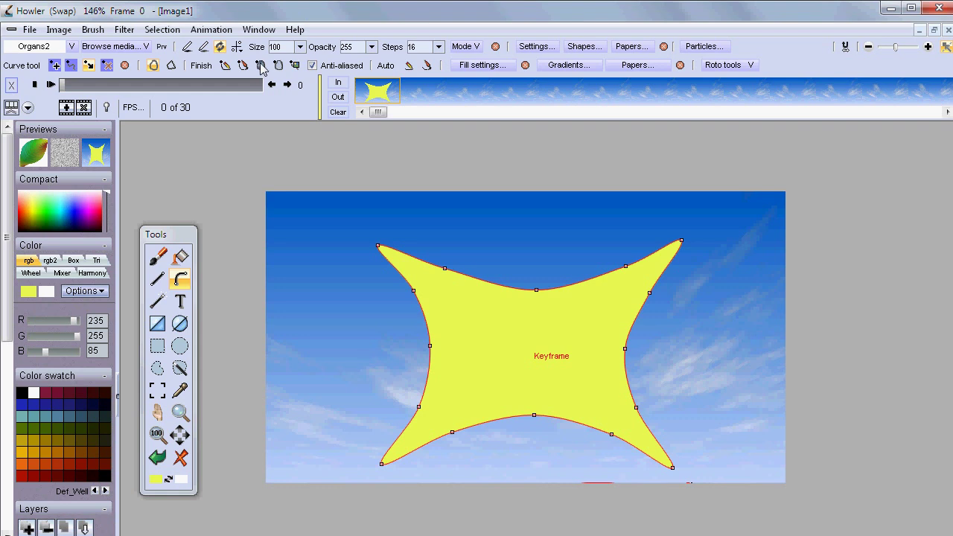
{"action": "left_click", "coordinate": [260, 66]}
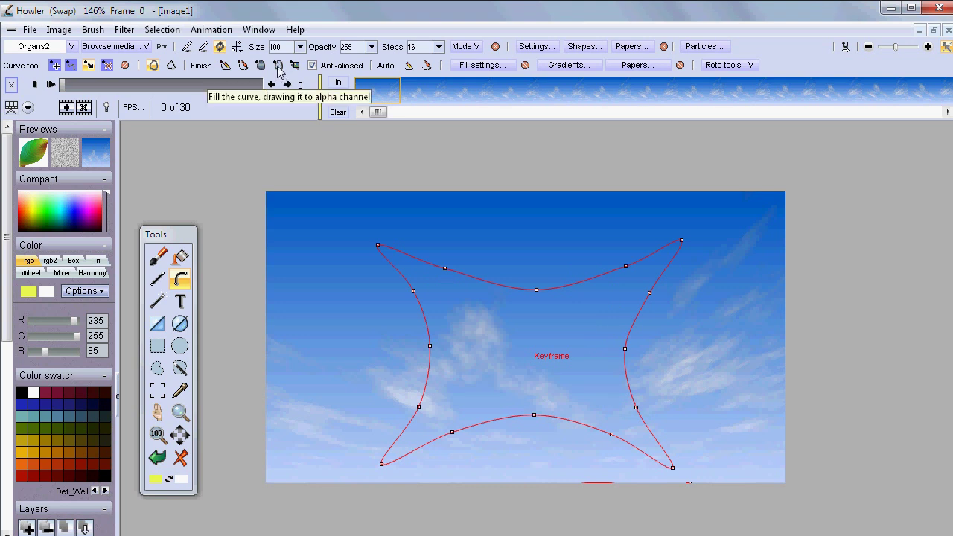
Step: Fill the curve into the alpha channel on frame 0 using the Add mode
{"action": "left_click", "coordinate": [277, 69]}
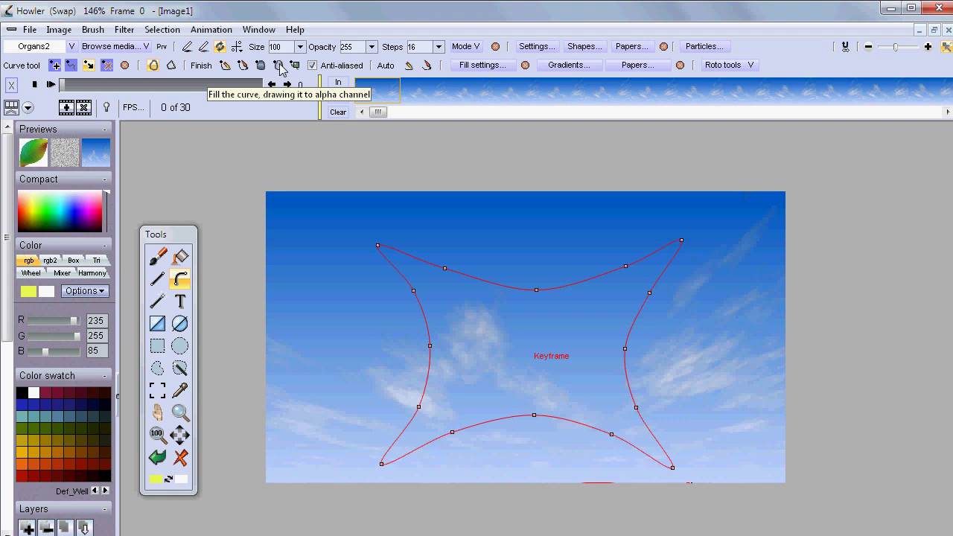
{"action": "right_click", "coordinate": [279, 67]}
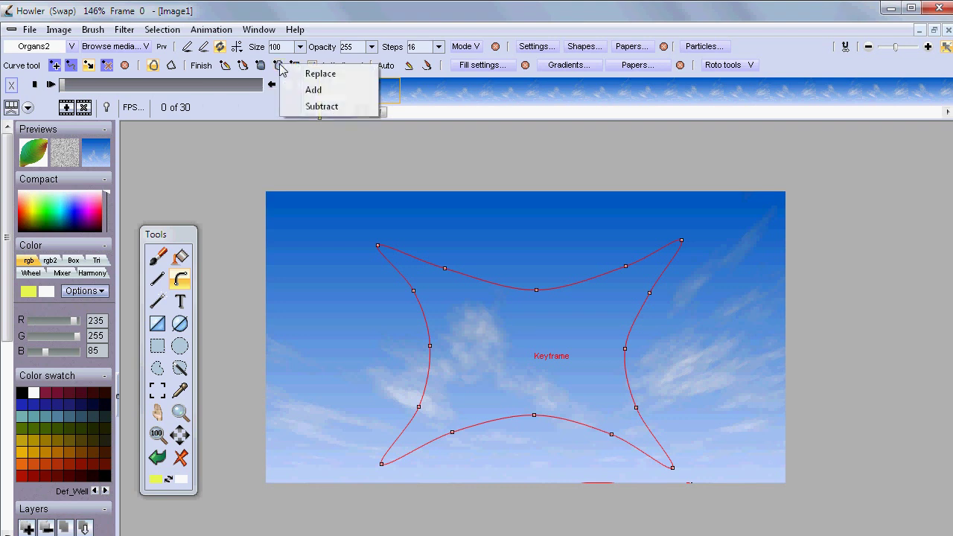
{"action": "left_click", "coordinate": [313, 89]}
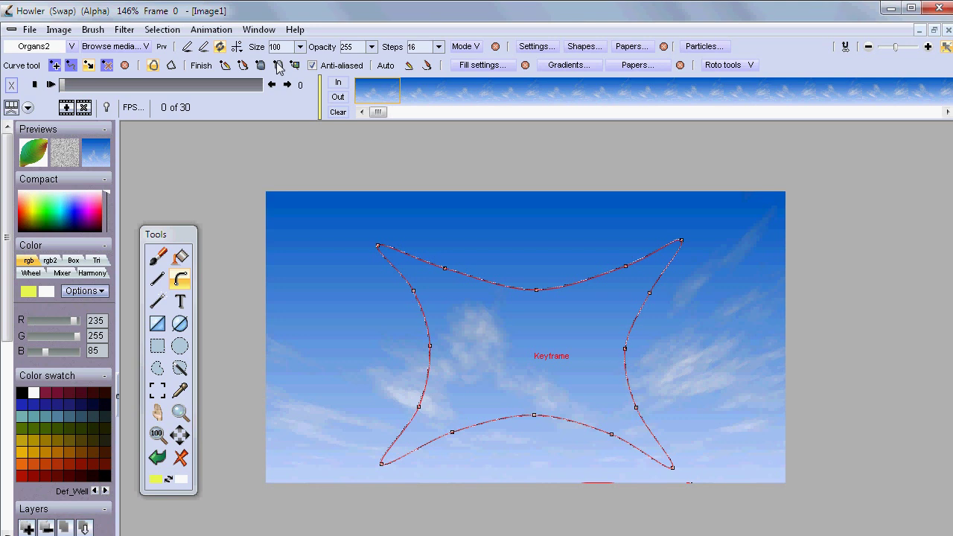
Step: Enable Use curve as alpha for the rotoscope curve and scrub to frame 21 to check the selection
{"action": "left_click", "coordinate": [723, 66]}
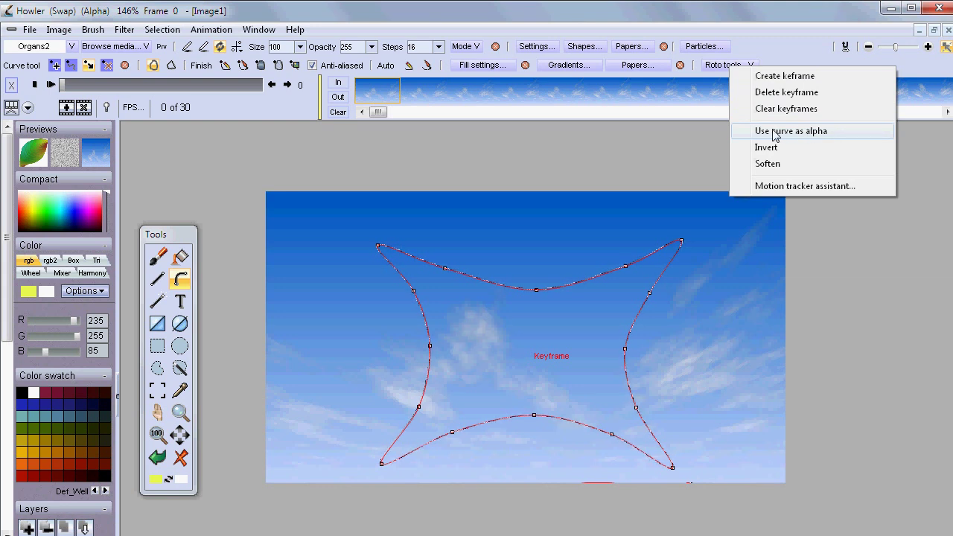
{"action": "left_click", "coordinate": [773, 132]}
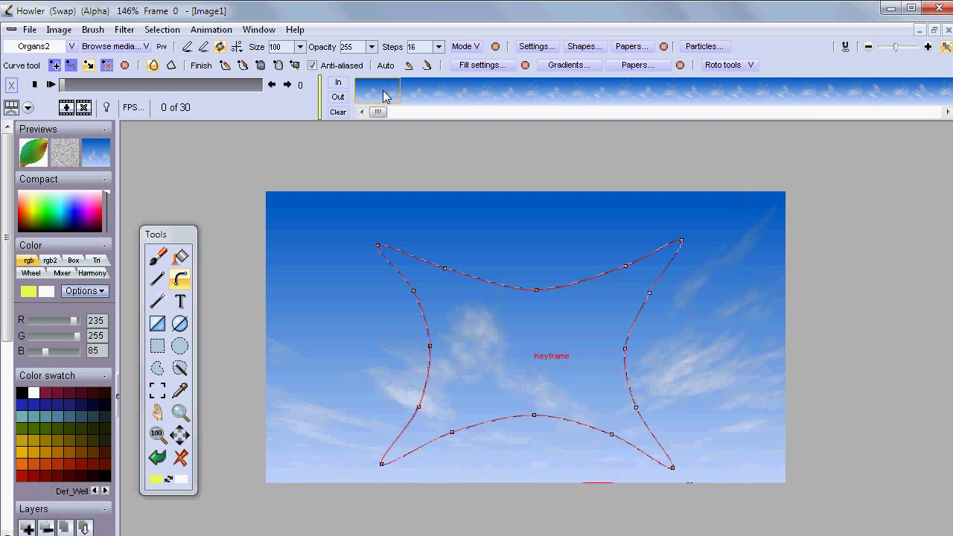
{"action": "mouse_move", "coordinate": [61, 86]}
{"action": "left_mouse_down"}
{"action": "mouse_move", "coordinate": [301, 90]}
{"action": "mouse_move", "coordinate": [240, 99]}
{"action": "mouse_move", "coordinate": [54, 88]}
{"action": "mouse_move", "coordinate": [154, 86]}
{"action": "mouse_move", "coordinate": [56, 95]}
{"action": "mouse_move", "coordinate": [183, 104]}
{"action": "mouse_move", "coordinate": [82, 103]}
{"action": "mouse_move", "coordinate": [226, 104]}
{"action": "mouse_move", "coordinate": [196, 104]}
{"action": "mouse_move", "coordinate": [219, 105]}
{"action": "mouse_move", "coordinate": [233, 96]}
{"action": "mouse_move", "coordinate": [198, 98]}
{"action": "mouse_move", "coordinate": [210, 98]}
{"action": "left_mouse_up"}
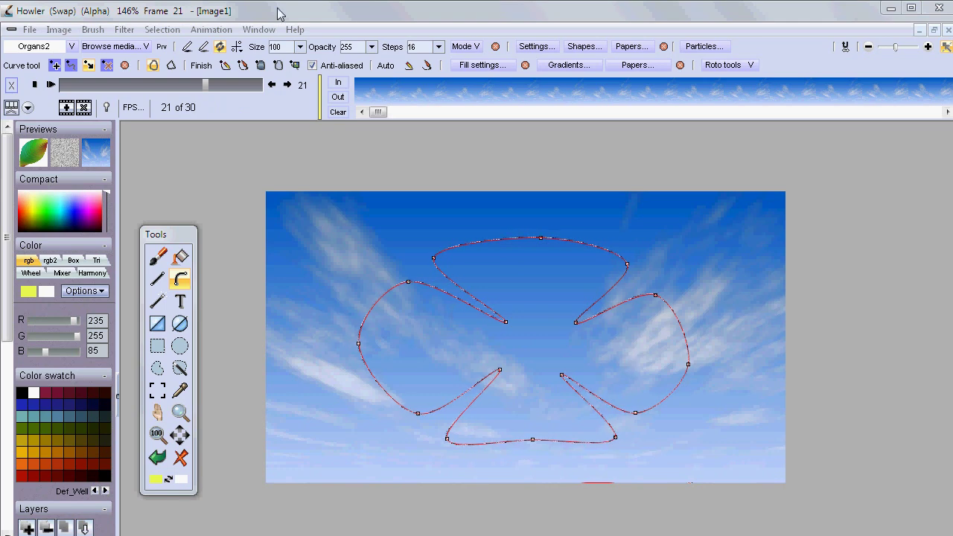
Step: Swap to the white main image and try the Plasma noise render inside the curve's alpha selection
{"action": "key", "text": "j"}
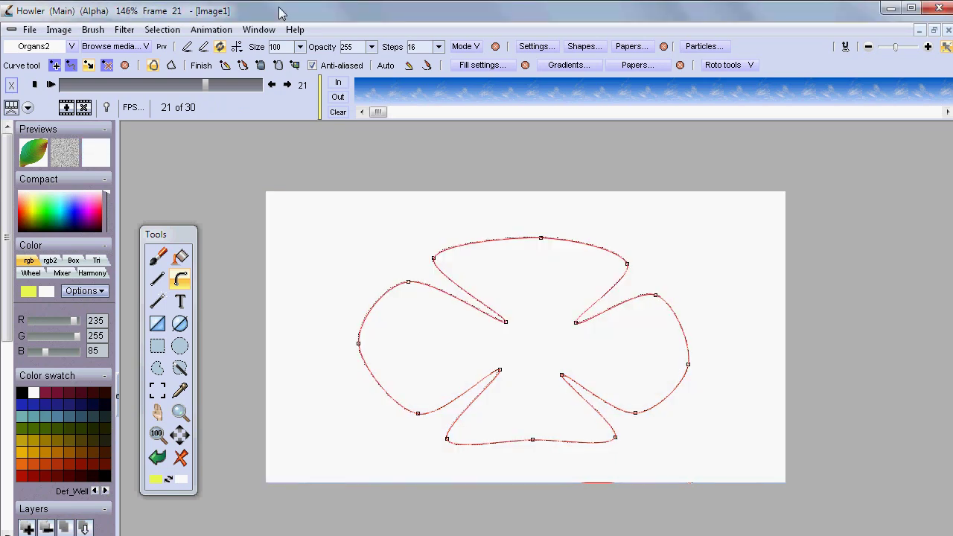
{"action": "left_click", "coordinate": [125, 30]}
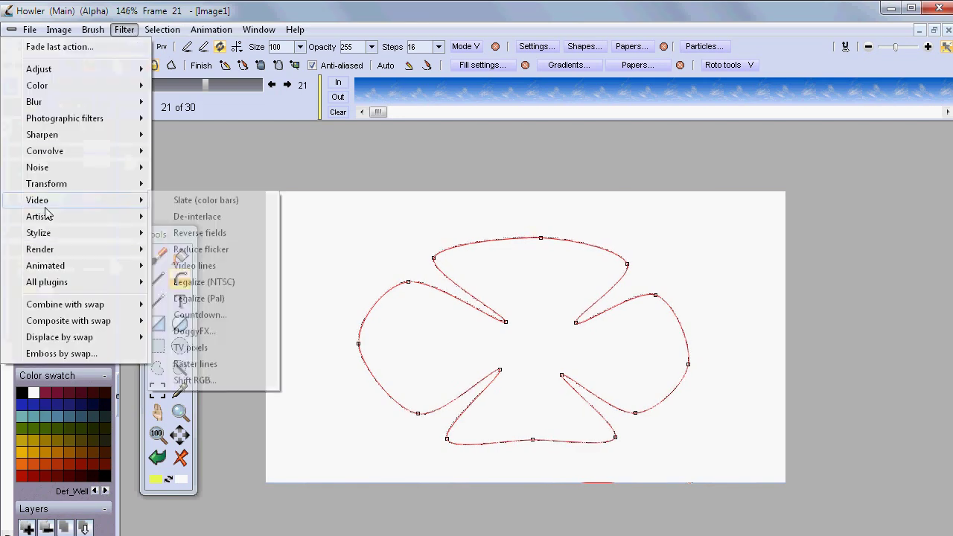
{"action": "mouse_move", "coordinate": [115, 254]}
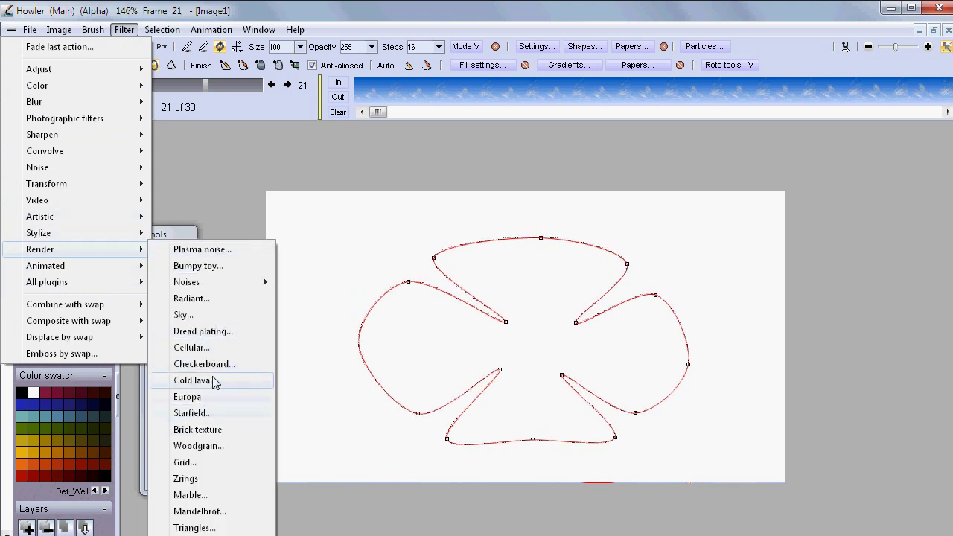
{"action": "left_click", "coordinate": [226, 251]}
{"action": "left_click_drag", "start_coordinate": [499, 213], "coordinate": [290, 219]}
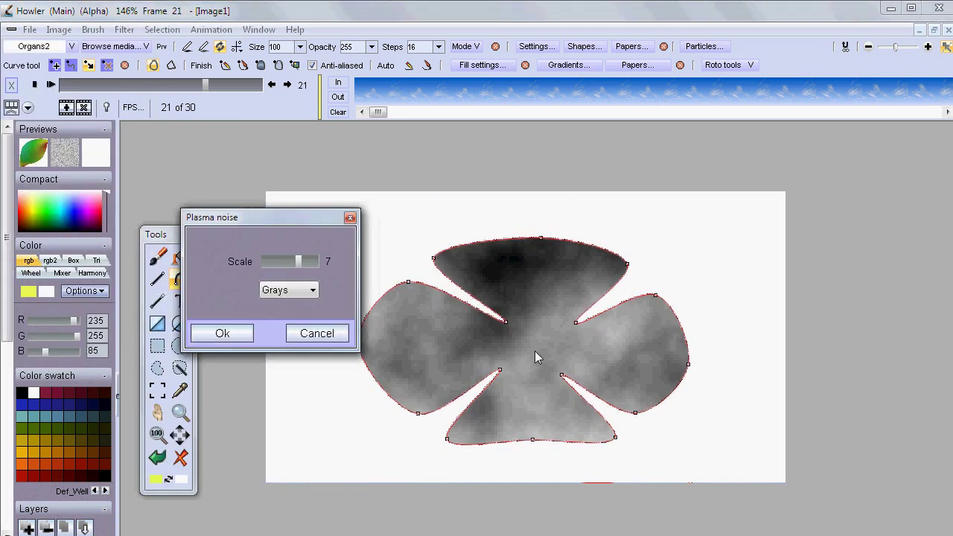
{"action": "left_click", "coordinate": [313, 335]}
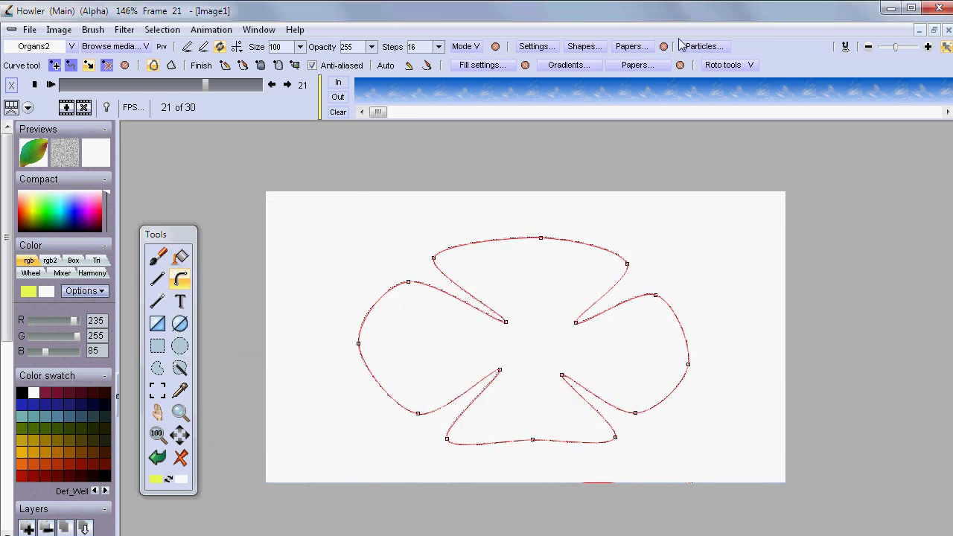
Step: Turn off Use curve as alpha and clear the existing alpha selection
{"action": "left_click", "coordinate": [726, 66]}
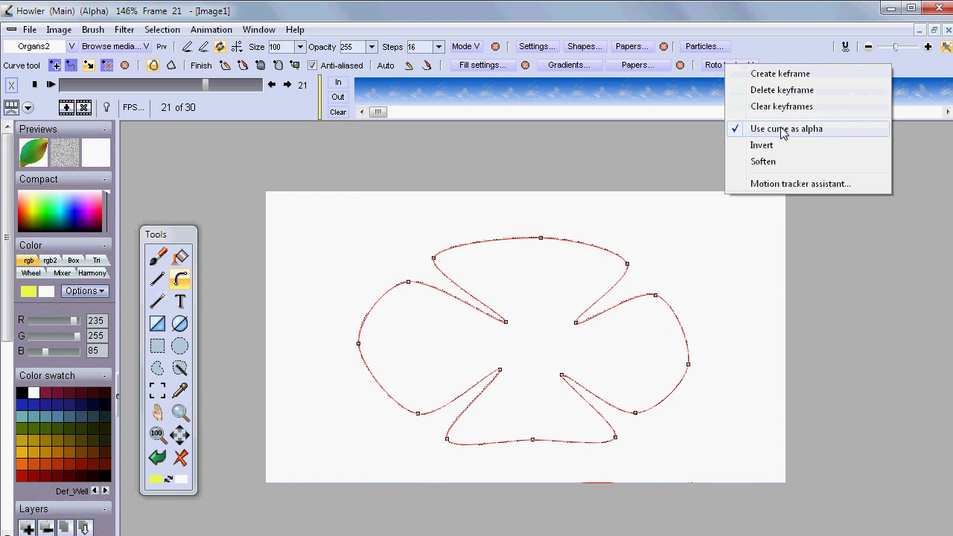
{"action": "left_click", "coordinate": [788, 132]}
{"action": "left_click", "coordinate": [161, 29]}
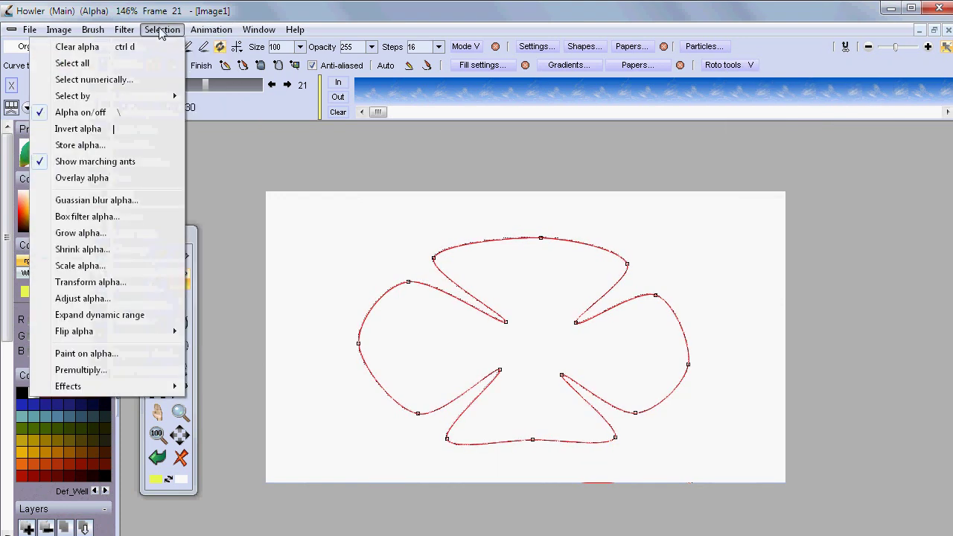
{"action": "left_click", "coordinate": [151, 48]}
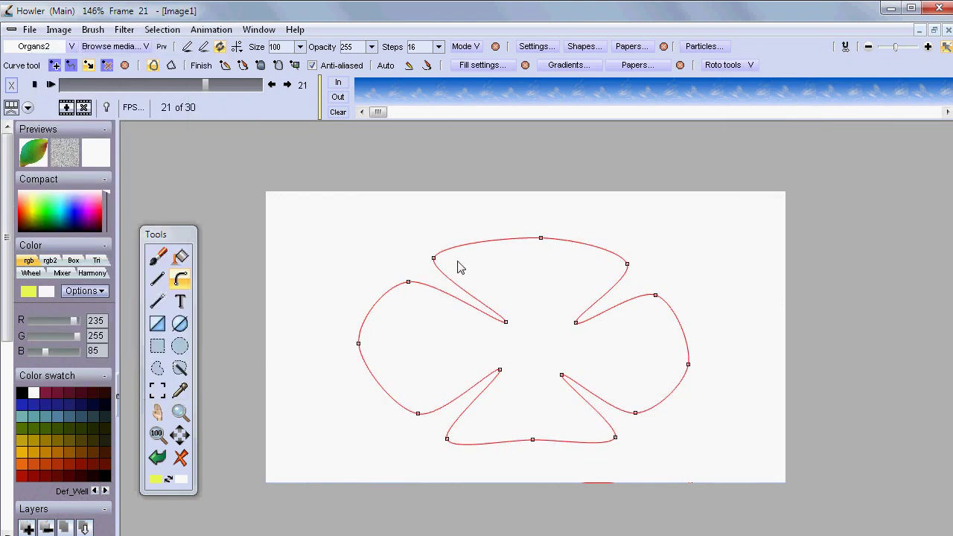
Step: Return to frame 0 and apply the artistic Weave filter with a small size to the whole white main image
{"action": "left_click_drag", "start_coordinate": [147, 87], "coordinate": [210, 84]}
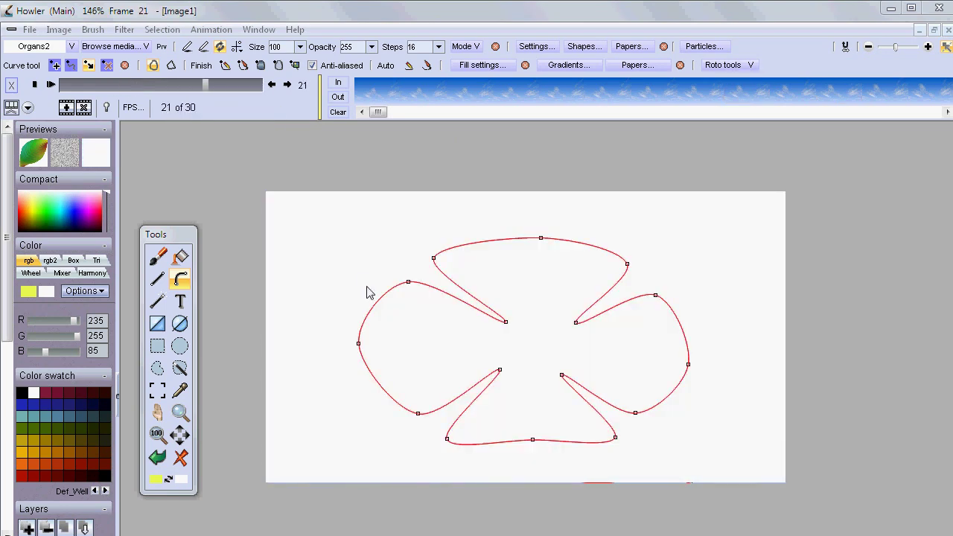
{"action": "key", "text": "j"}
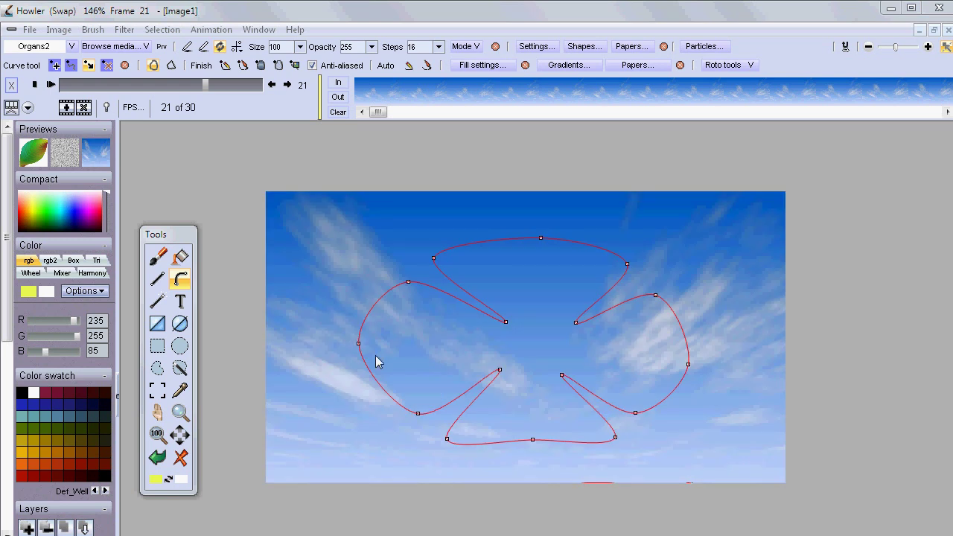
{"action": "left_click_drag", "start_coordinate": [124, 85], "coordinate": [49, 86]}
{"action": "key", "text": "j"}
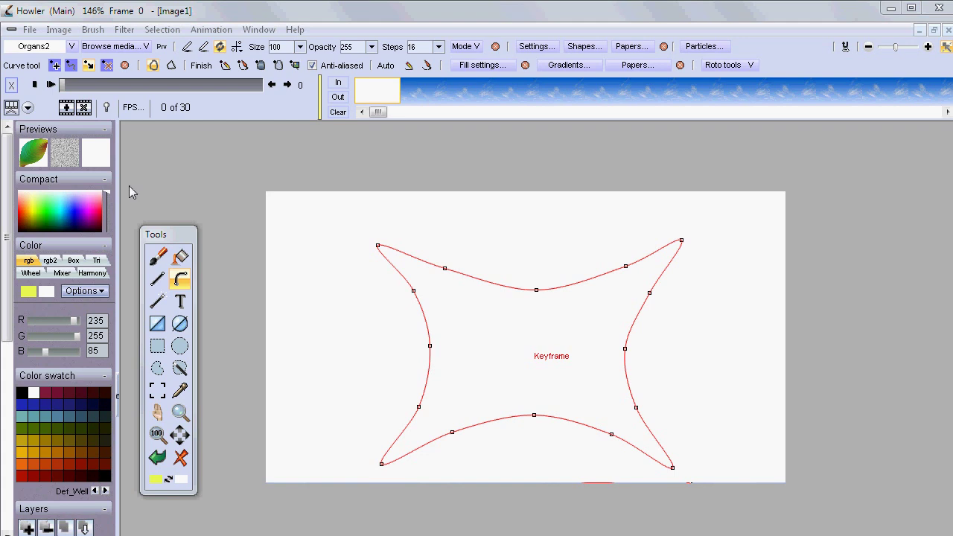
{"action": "left_click", "coordinate": [124, 29]}
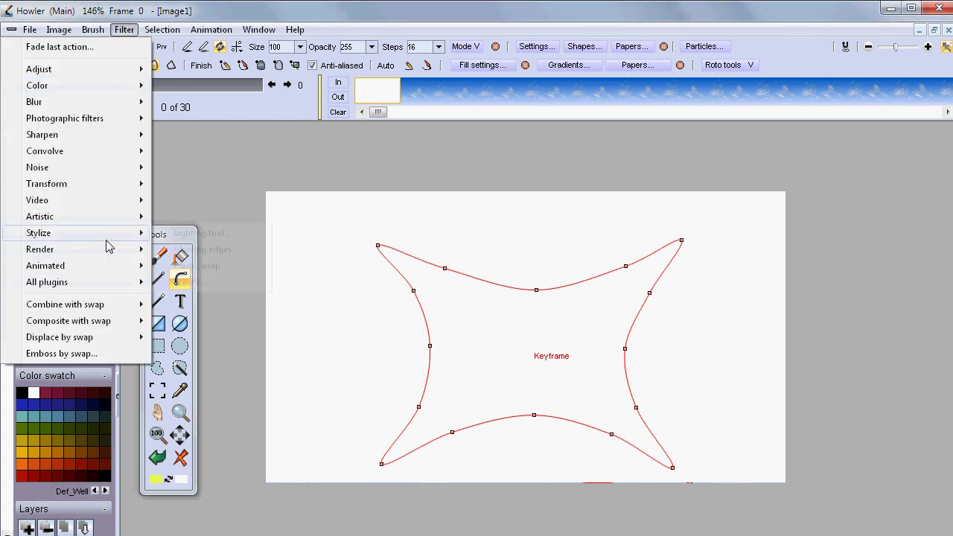
{"action": "mouse_move", "coordinate": [107, 222]}
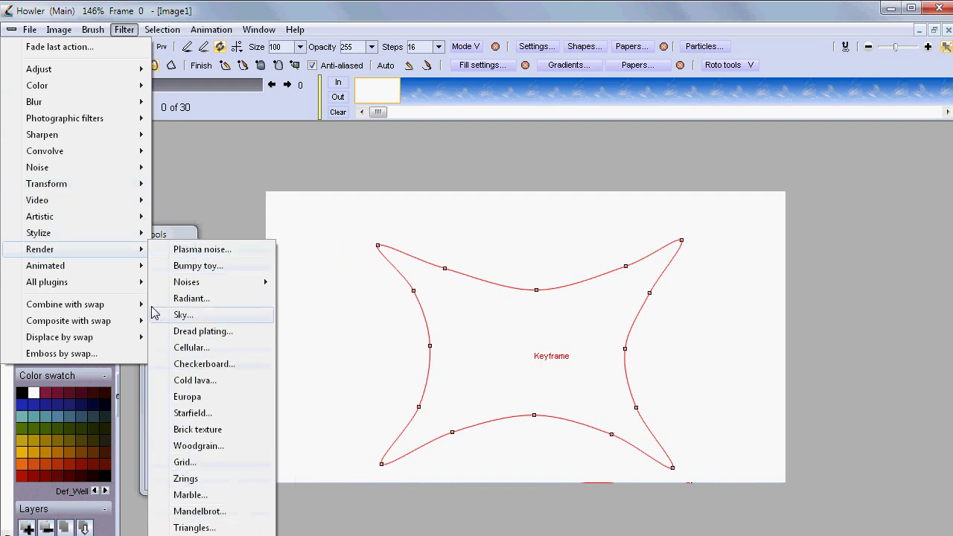
{"action": "mouse_move", "coordinate": [74, 217]}
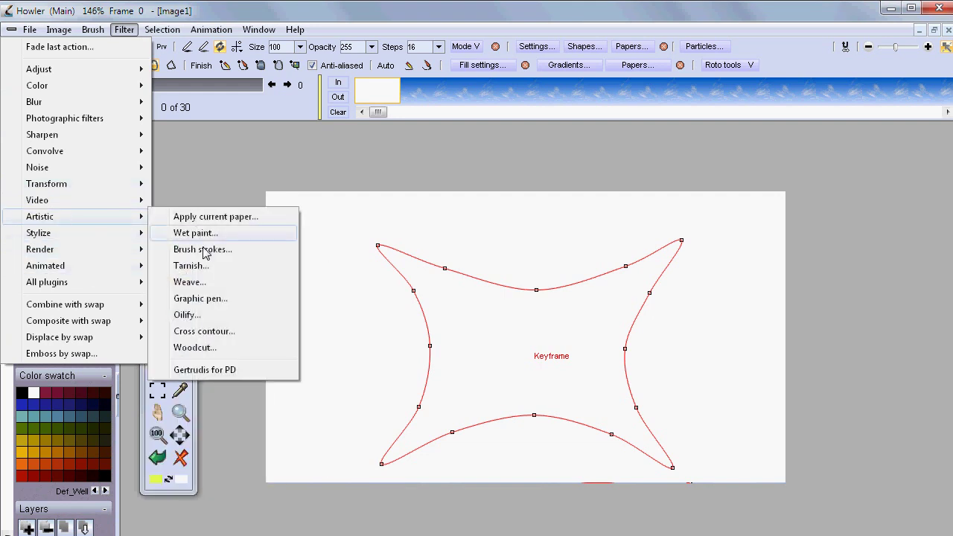
{"action": "left_click", "coordinate": [192, 282]}
{"action": "left_click_drag", "start_coordinate": [481, 276], "coordinate": [456, 278]}
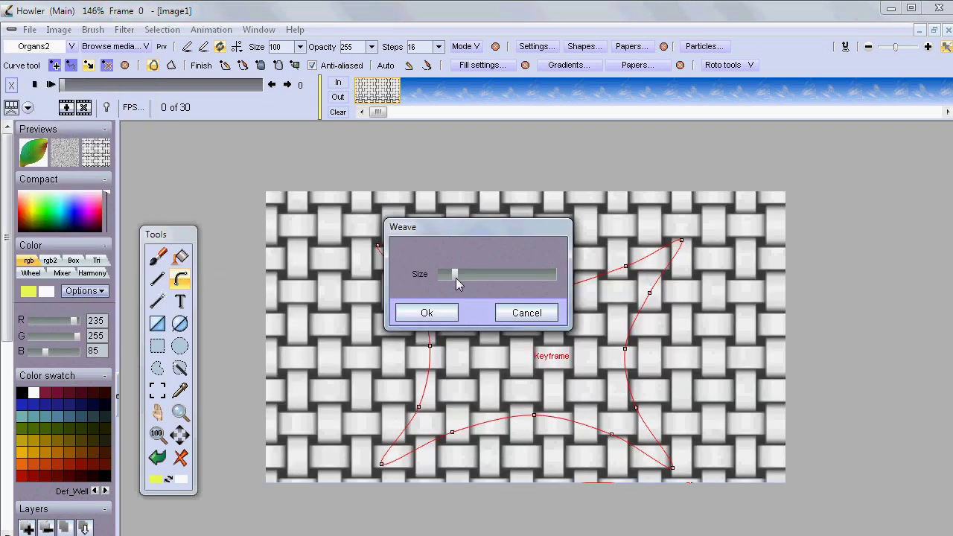
{"action": "left_click", "coordinate": [428, 313]}
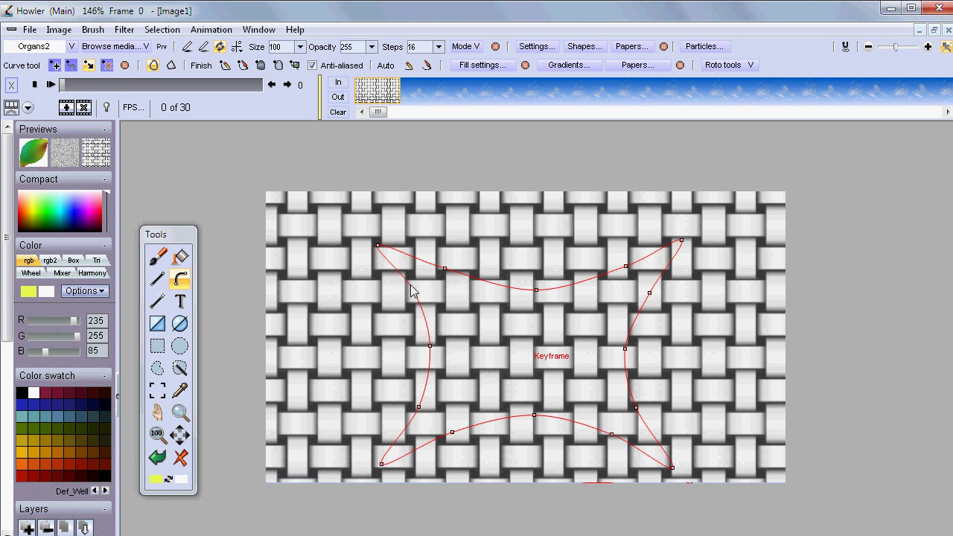
Step: Enable Use curve as alpha over the weave image and swap back to the cloud animation
{"action": "left_click", "coordinate": [747, 67]}
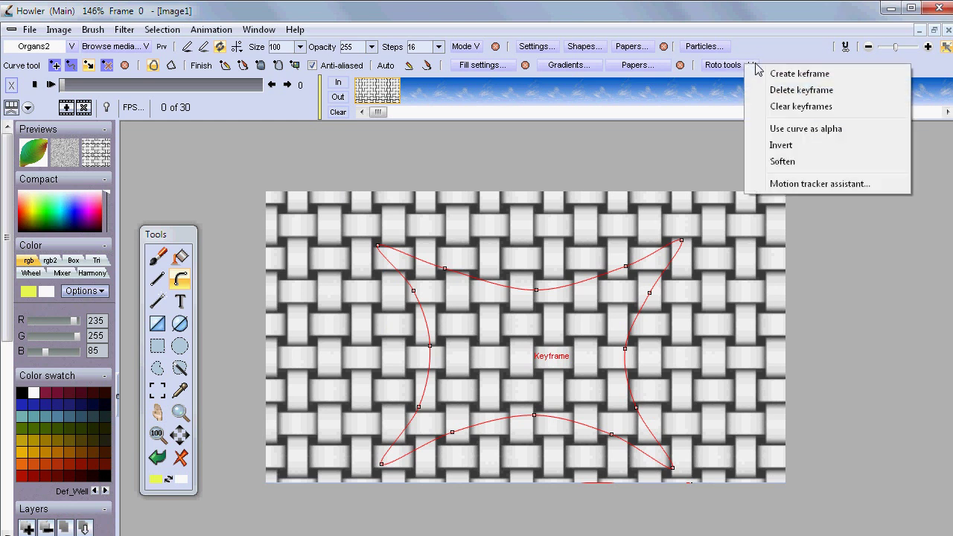
{"action": "left_click", "coordinate": [803, 130]}
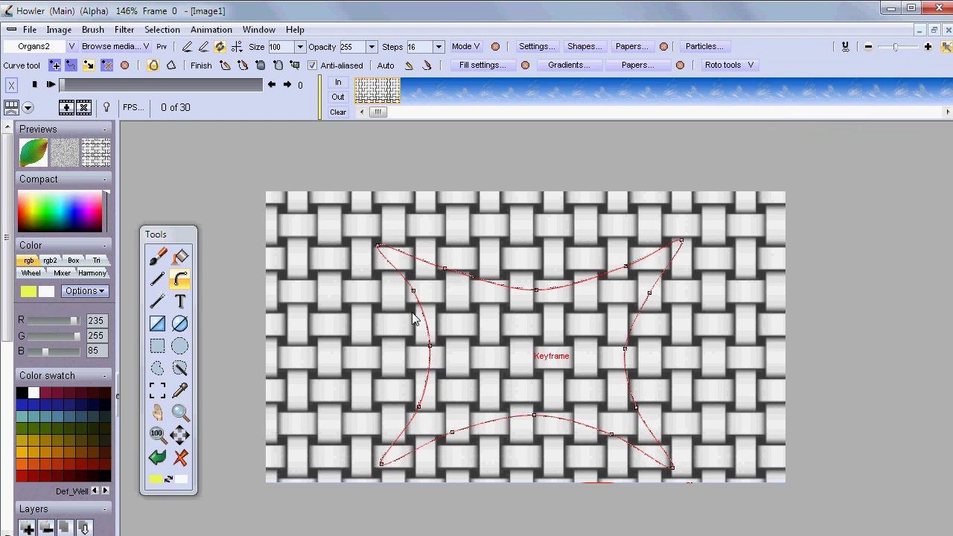
{"action": "key", "text": "w"}
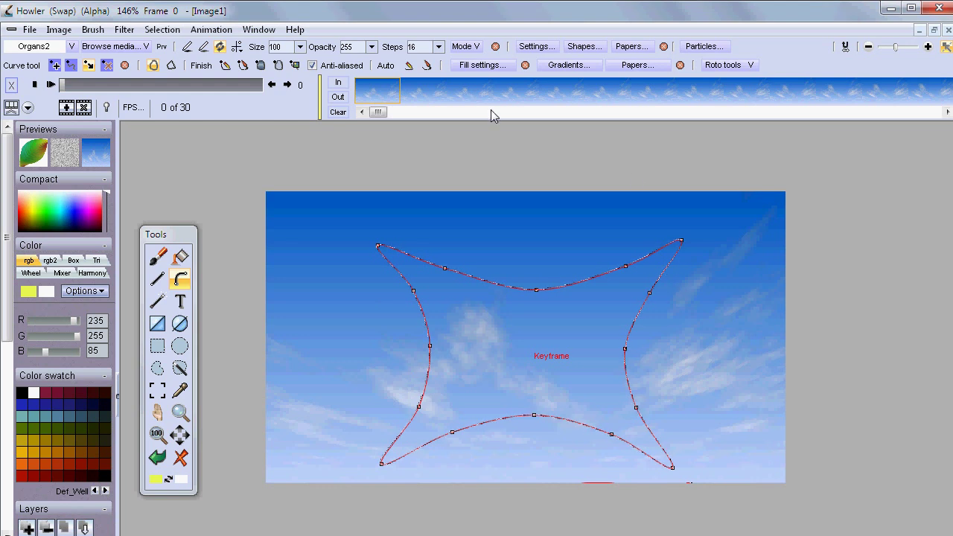
{"action": "left_click", "coordinate": [757, 66]}
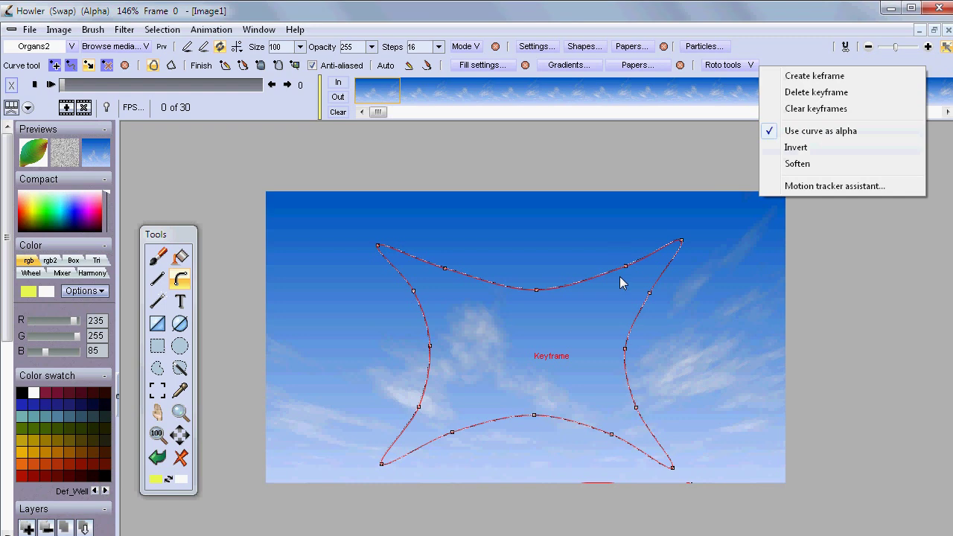
Step: Store the curve's alpha in an alpha buffer and move the buffer window clear of the curve
{"action": "left_click", "coordinate": [164, 30]}
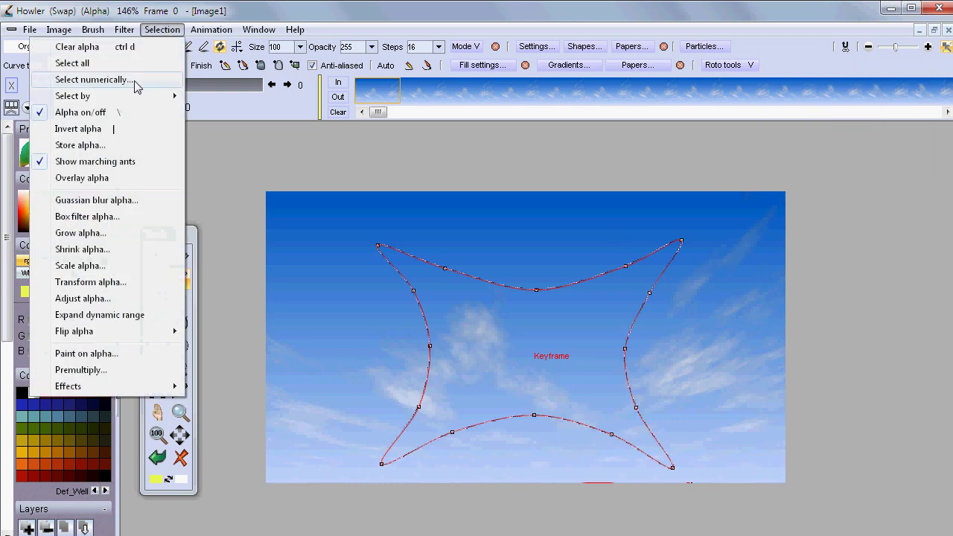
{"action": "left_click", "coordinate": [80, 145]}
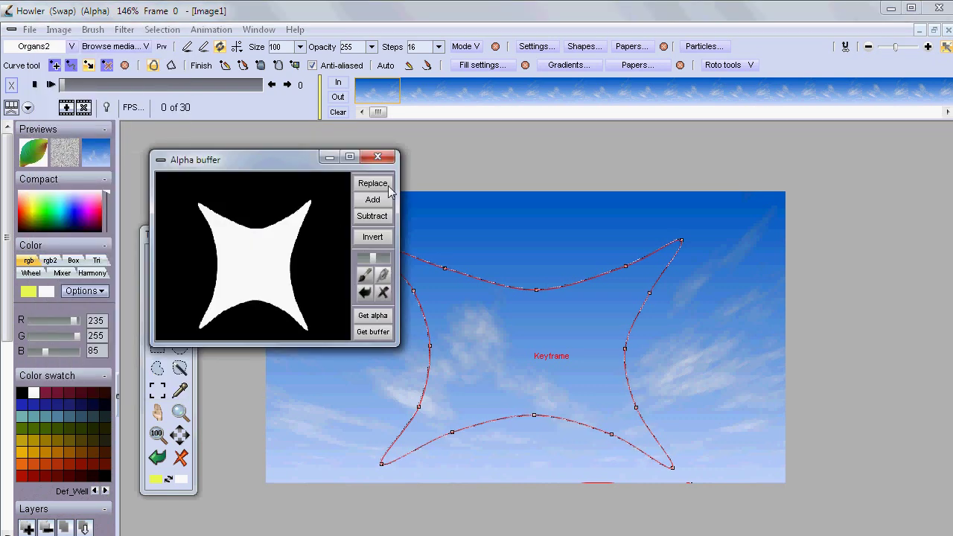
{"action": "left_click_drag", "start_coordinate": [280, 157], "coordinate": [910, 178]}
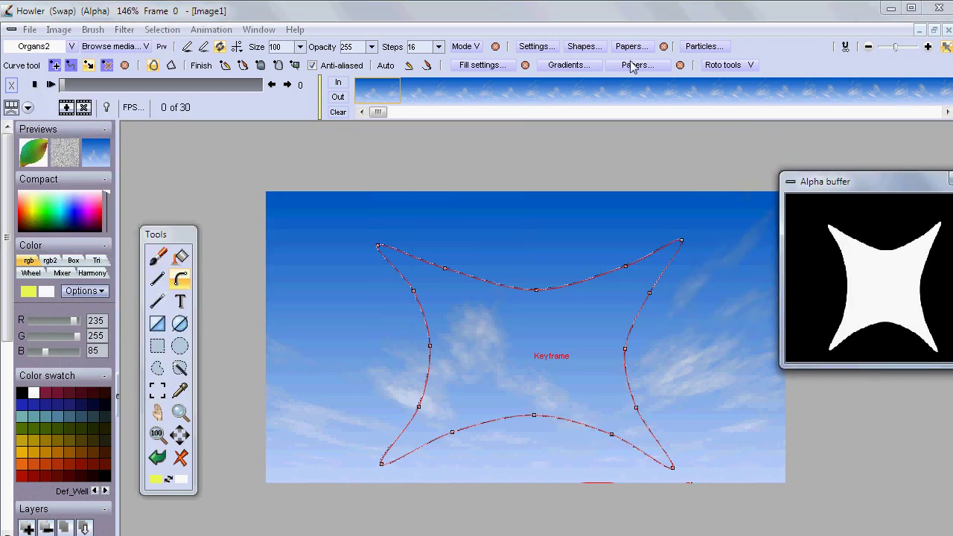
Step: Invert the alpha generated from the rotoscoped curve and check the roto options
{"action": "left_click", "coordinate": [729, 67]}
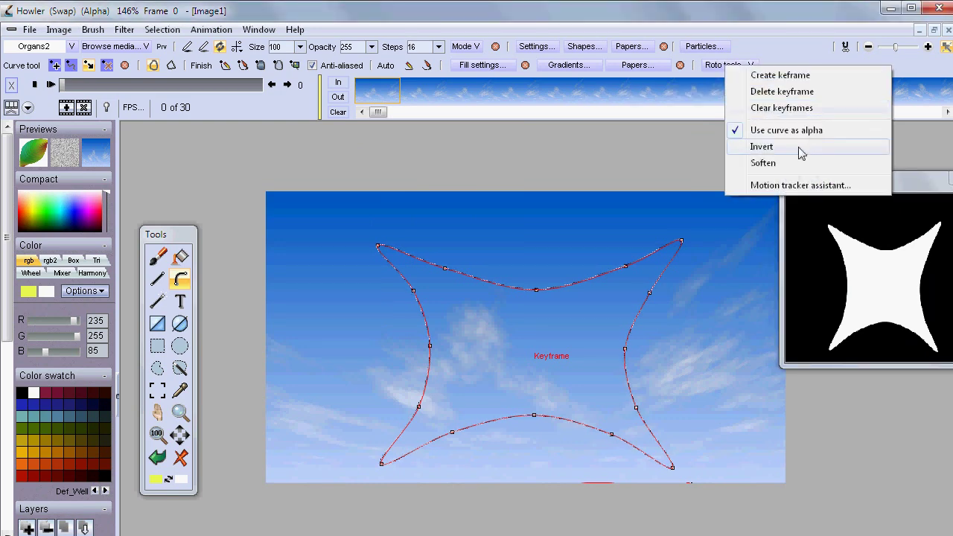
{"action": "left_click", "coordinate": [761, 148]}
{"action": "left_click", "coordinate": [749, 66]}
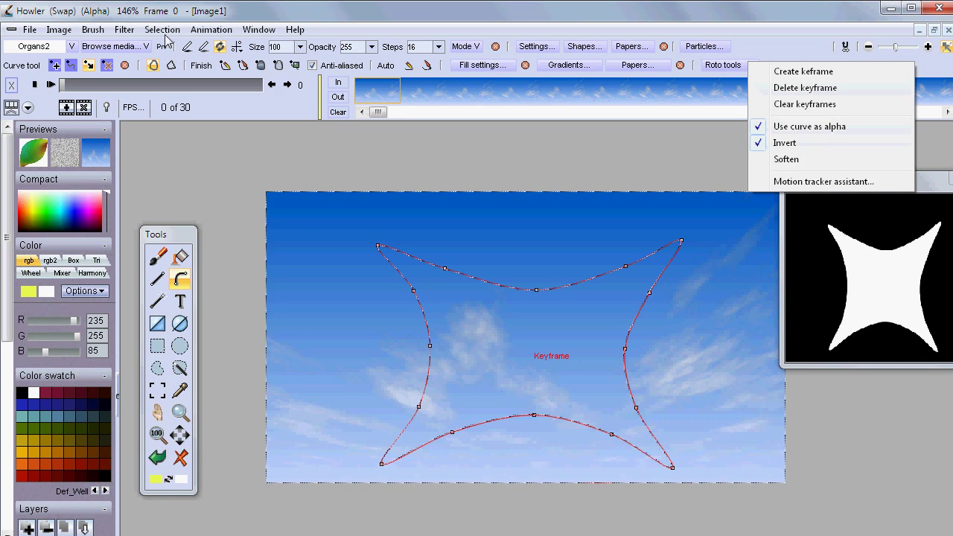
Step: Store the inverted alpha in a new buffer, replacing the old buffer window, and move it clear of the curve
{"action": "left_click", "coordinate": [210, 32]}
{"action": "mouse_move", "coordinate": [161, 30]}
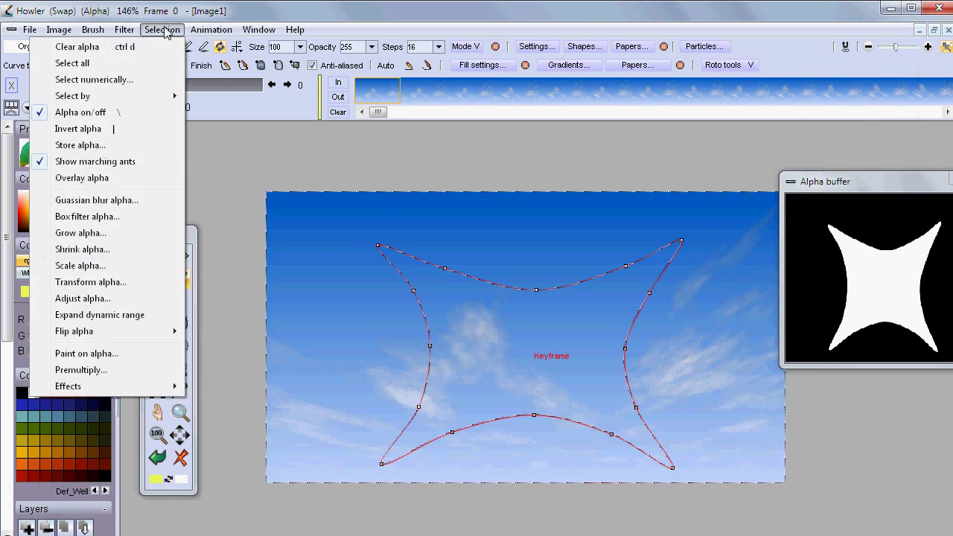
{"action": "left_click", "coordinate": [102, 146]}
{"action": "left_click_drag", "start_coordinate": [105, 36], "coordinate": [583, 182]}
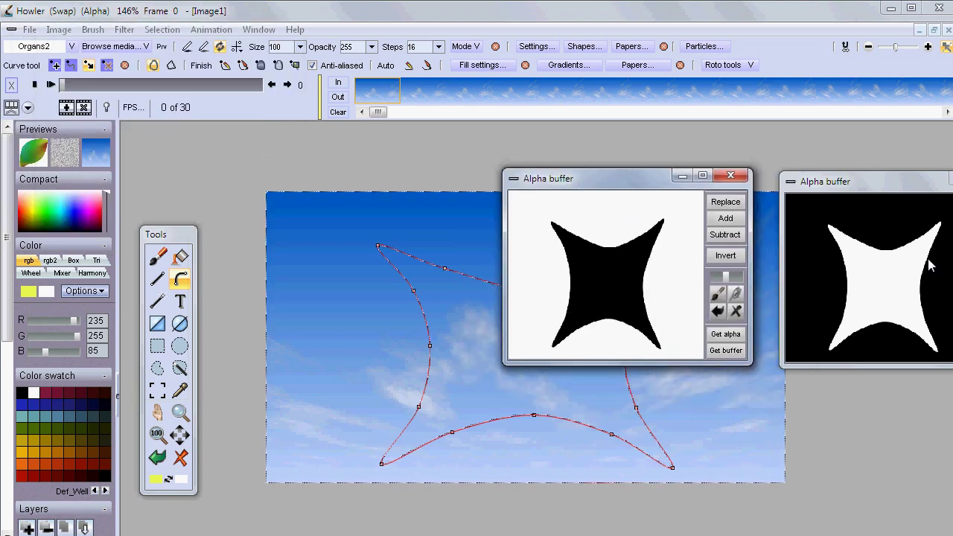
{"action": "left_click", "coordinate": [952, 179]}
{"action": "left_click_drag", "start_coordinate": [610, 182], "coordinate": [942, 365]}
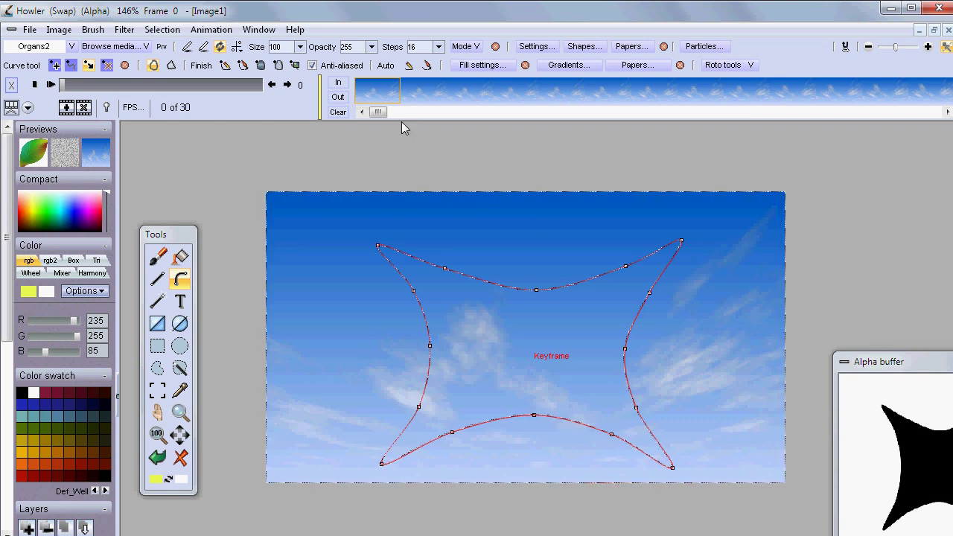
Step: Swap to the weave image to check it against the curve and return to the cloud animation
{"action": "double_click", "coordinate": [384, 3]}
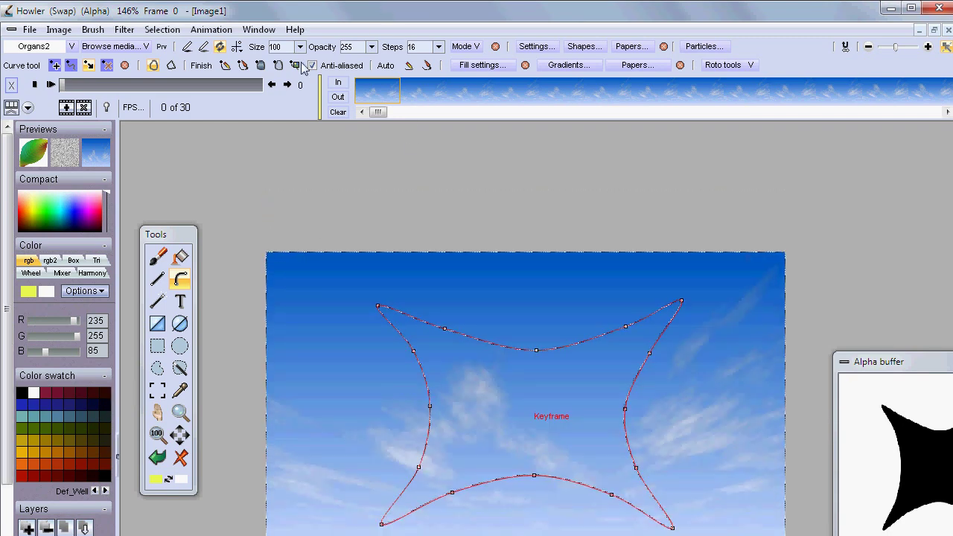
{"action": "double_click", "coordinate": [319, 10]}
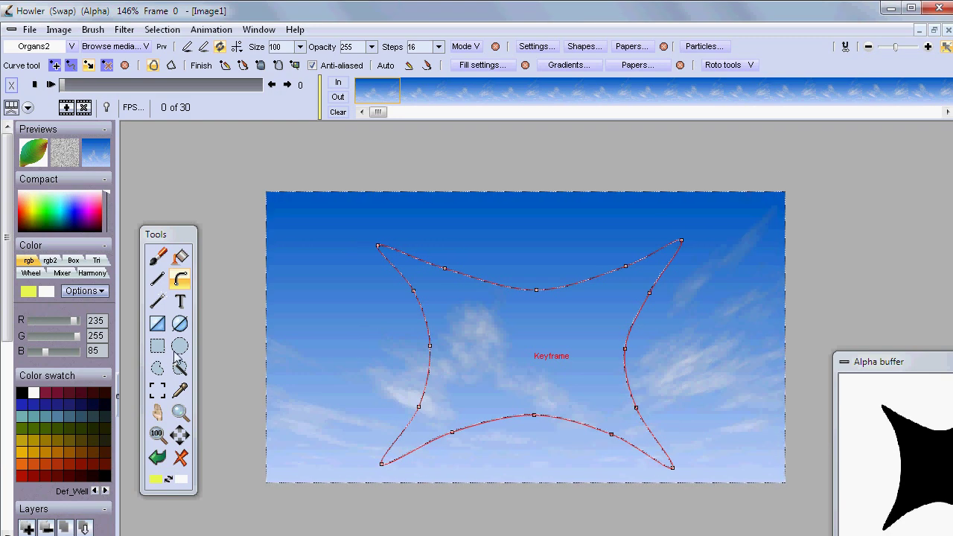
{"action": "left_click", "coordinate": [59, 29]}
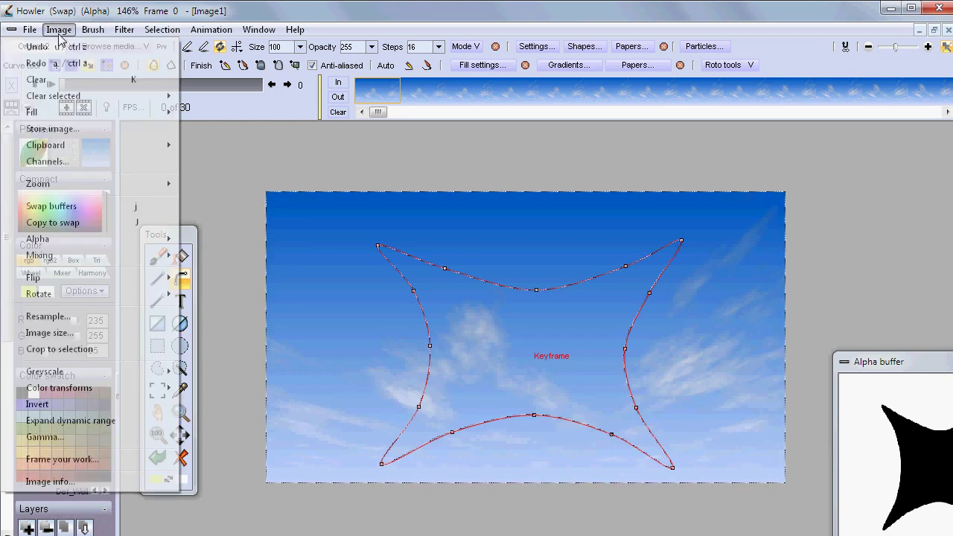
{"action": "left_click", "coordinate": [141, 206]}
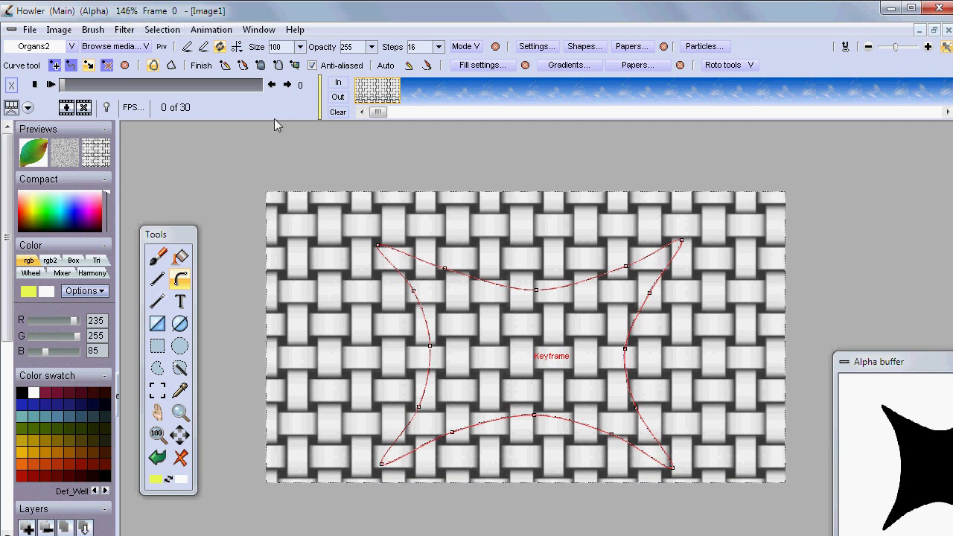
{"action": "left_click", "coordinate": [61, 31]}
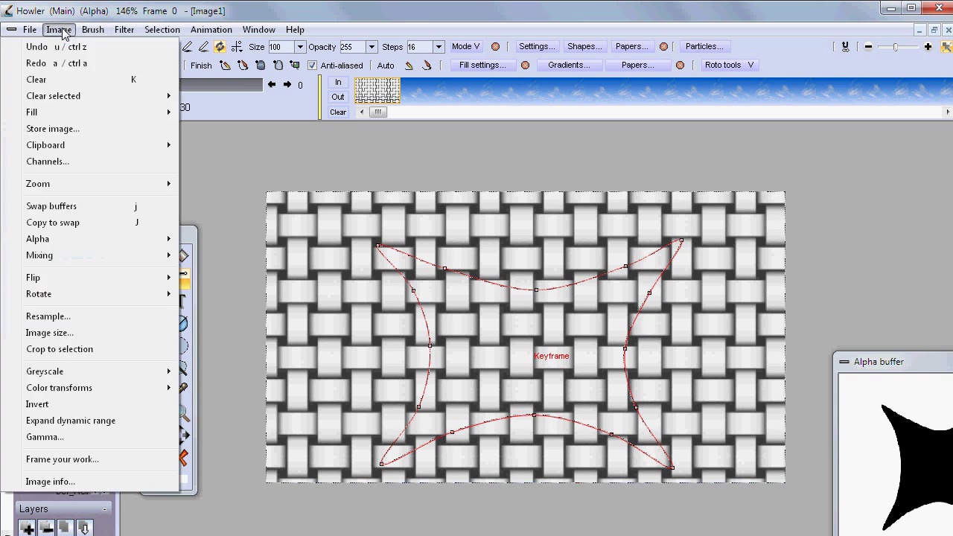
{"action": "left_click", "coordinate": [119, 206]}
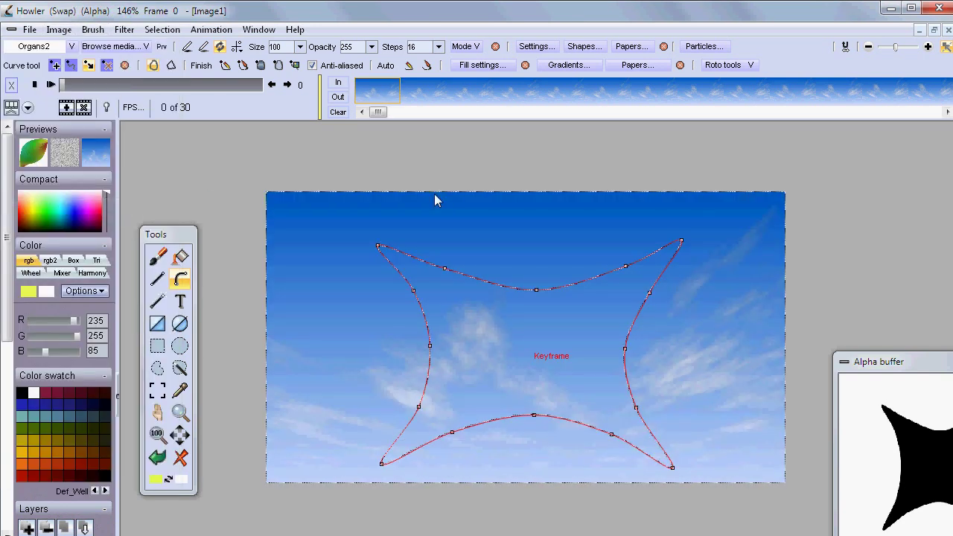
{"action": "mouse_move", "coordinate": [382, 111]}
{"action": "left_mouse_down"}
{"action": "mouse_move", "coordinate": [520, 112]}
{"action": "mouse_move", "coordinate": [377, 118]}
{"action": "left_mouse_up"}
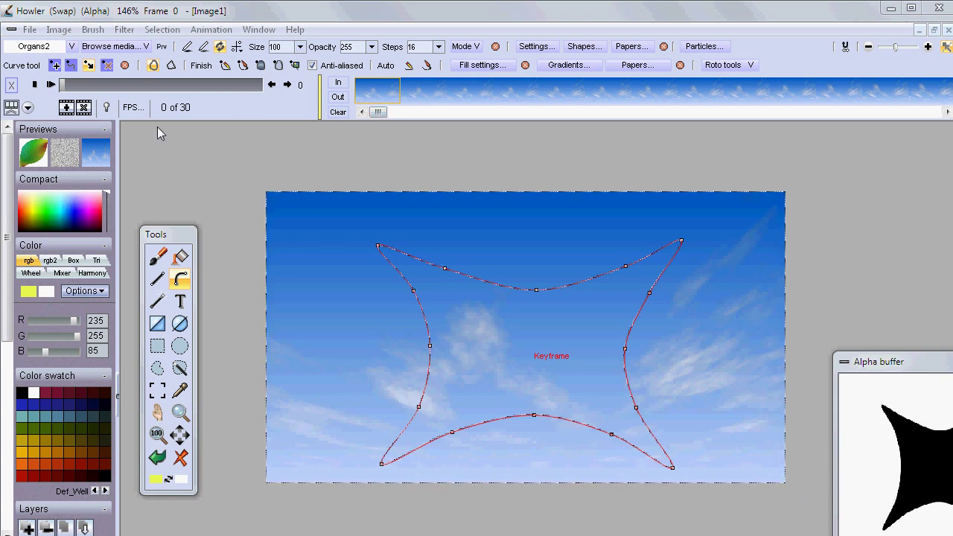
Step: Try combining frame 0 with the weave swap image using Alpha blit, and undo it
{"action": "left_click", "coordinate": [123, 30]}
{"action": "mouse_move", "coordinate": [96, 305]}
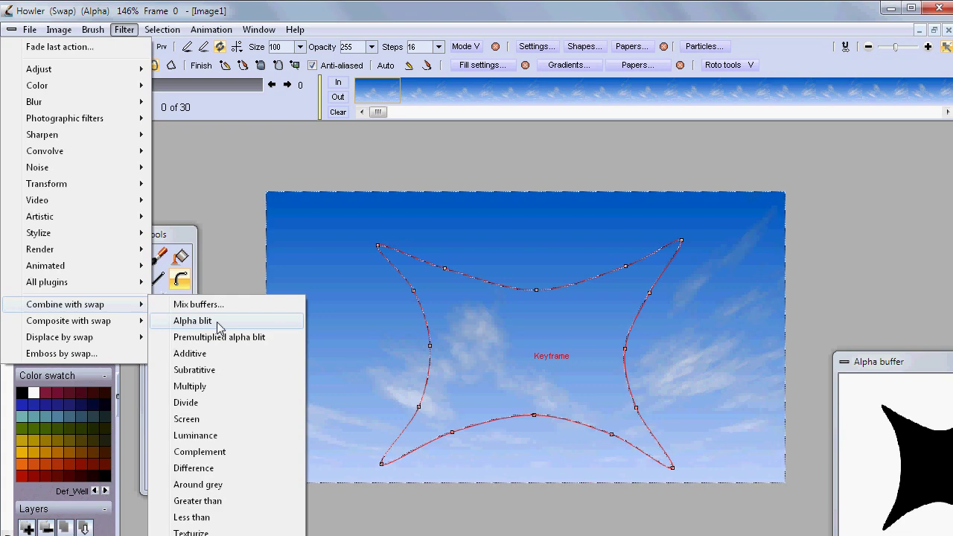
{"action": "left_click", "coordinate": [192, 321]}
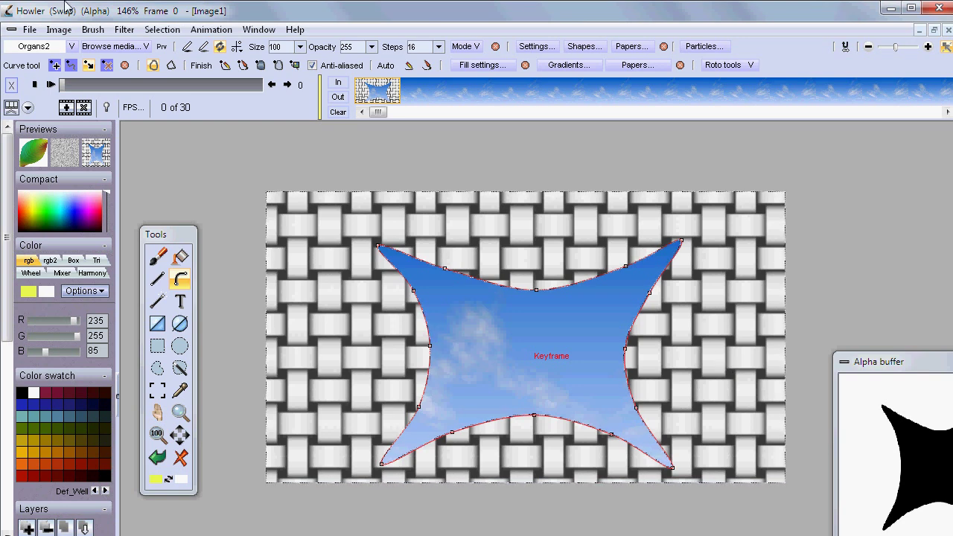
{"action": "left_click", "coordinate": [157, 458]}
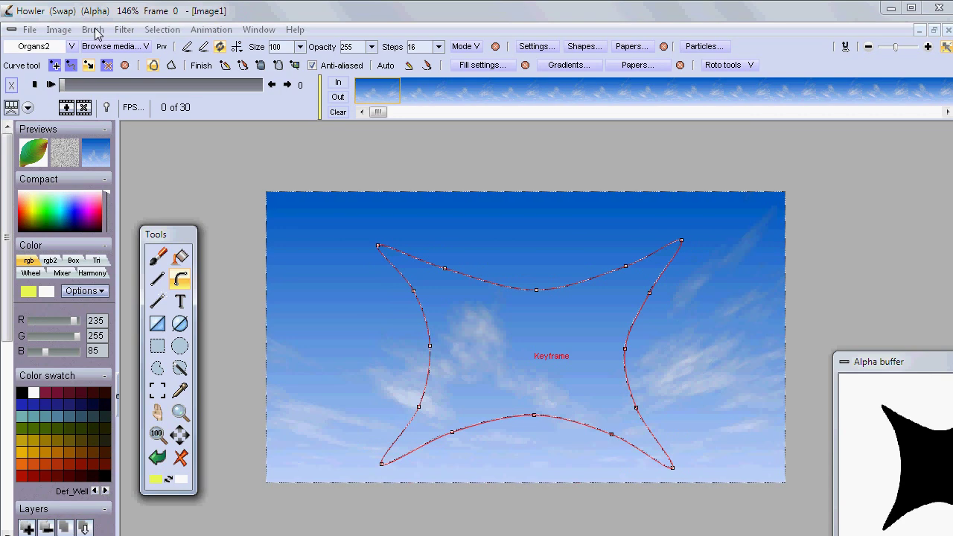
Step: Preview mixing frame 0 with the weave swap image at 135, 215 and 255, and cancel the mix
{"action": "left_click", "coordinate": [124, 30]}
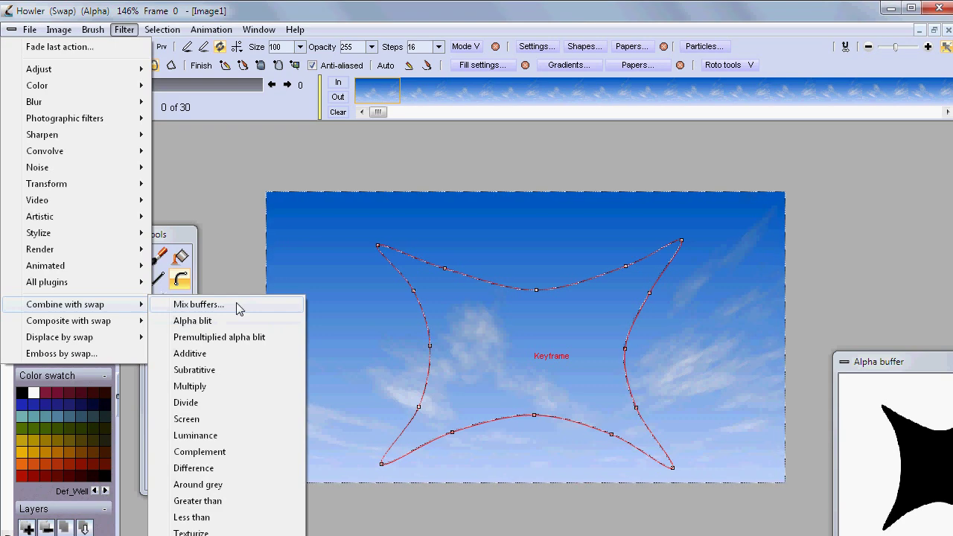
{"action": "left_click", "coordinate": [238, 306]}
{"action": "left_click_drag", "start_coordinate": [423, 269], "coordinate": [477, 277]}
{"action": "left_click_drag", "start_coordinate": [485, 228], "coordinate": [809, 198]}
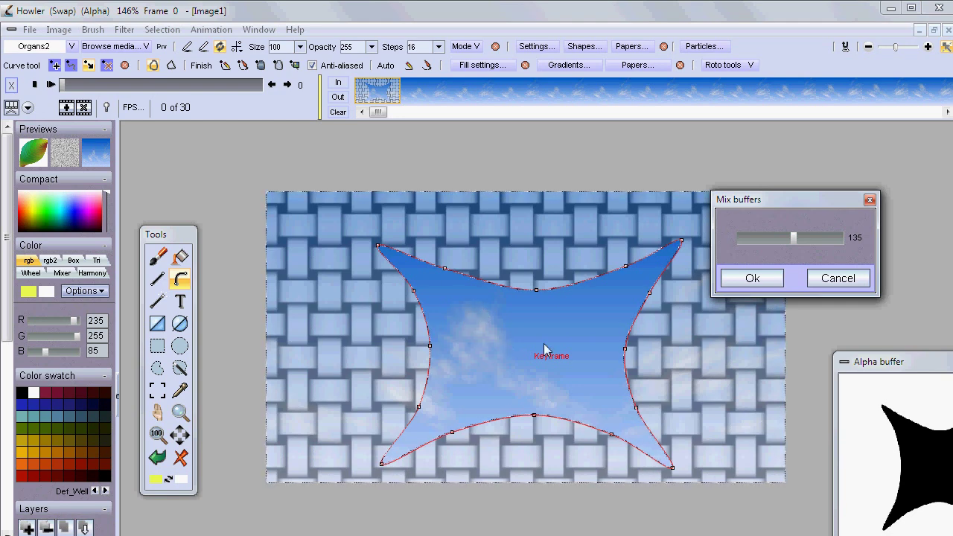
{"action": "left_click_drag", "start_coordinate": [873, 361], "coordinate": [723, 331]}
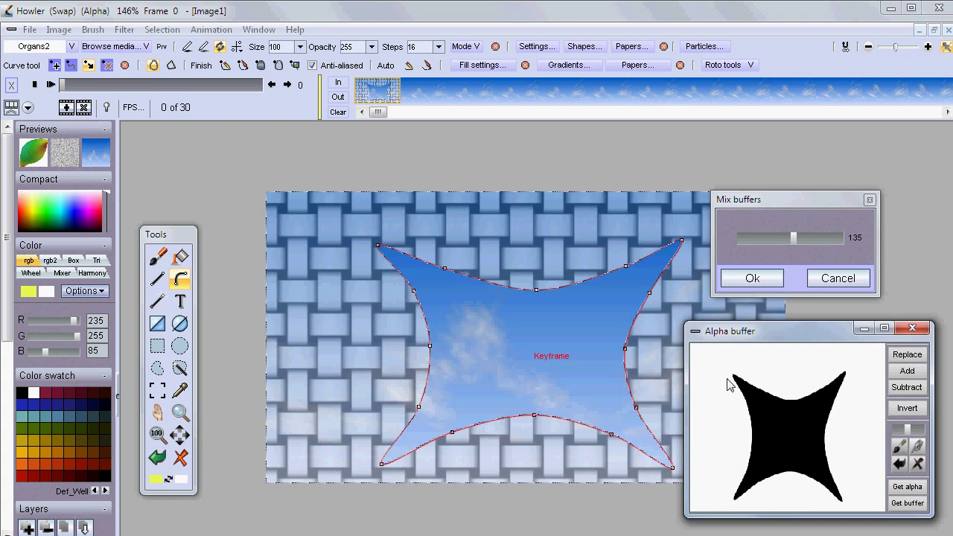
{"action": "left_click_drag", "start_coordinate": [791, 241], "coordinate": [825, 236]}
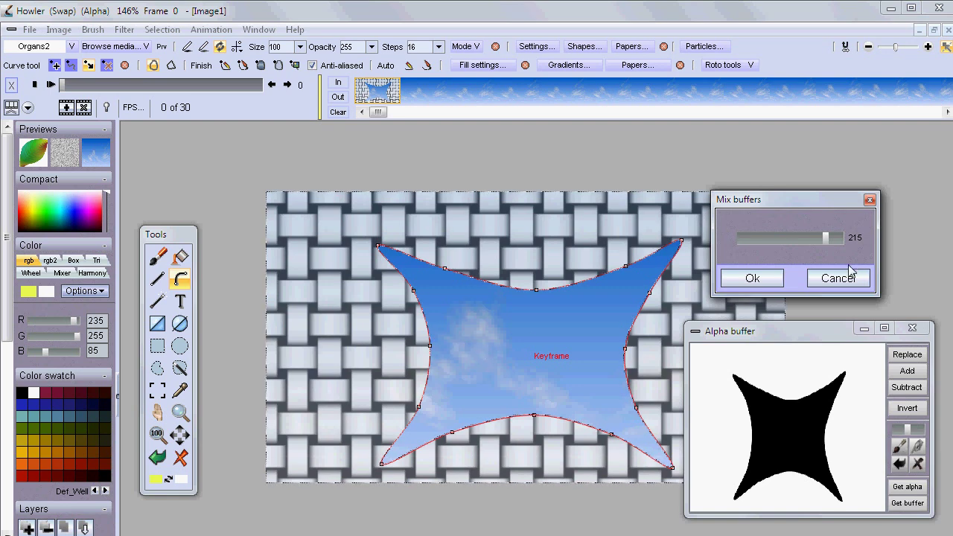
{"action": "left_click_drag", "start_coordinate": [825, 238], "coordinate": [856, 244]}
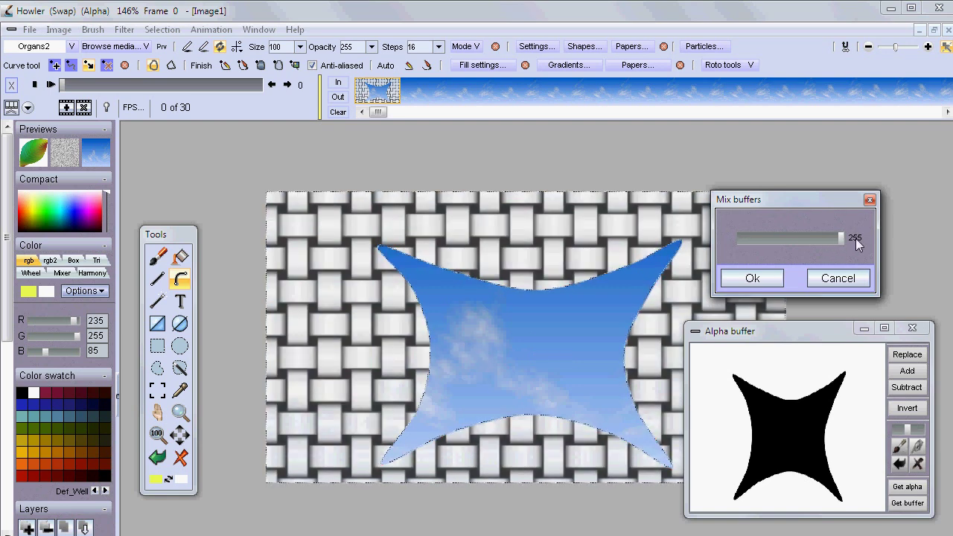
{"action": "left_click", "coordinate": [835, 278]}
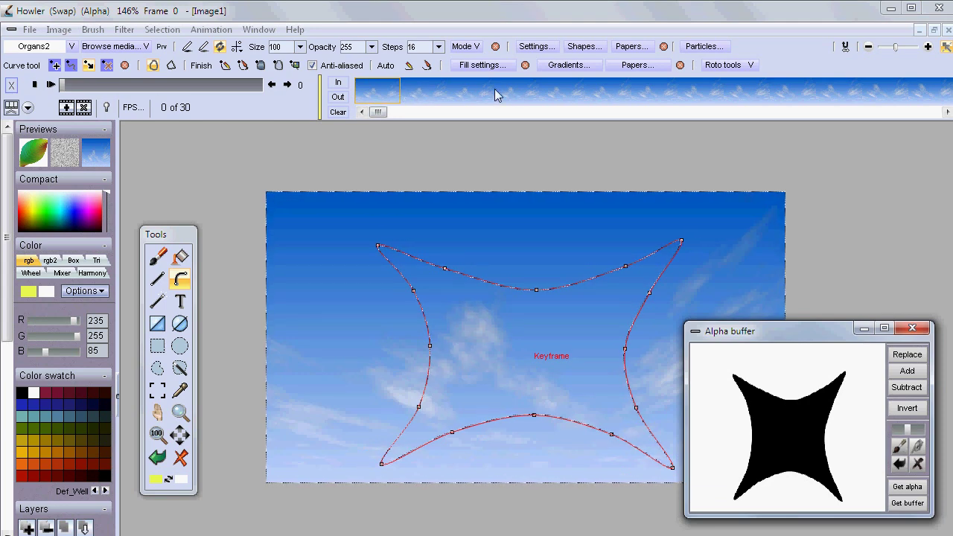
Step: Set up a Mix buffers effect at 255 in an enlarged timeline editor for the cloud animation
{"action": "left_click", "coordinate": [208, 31]}
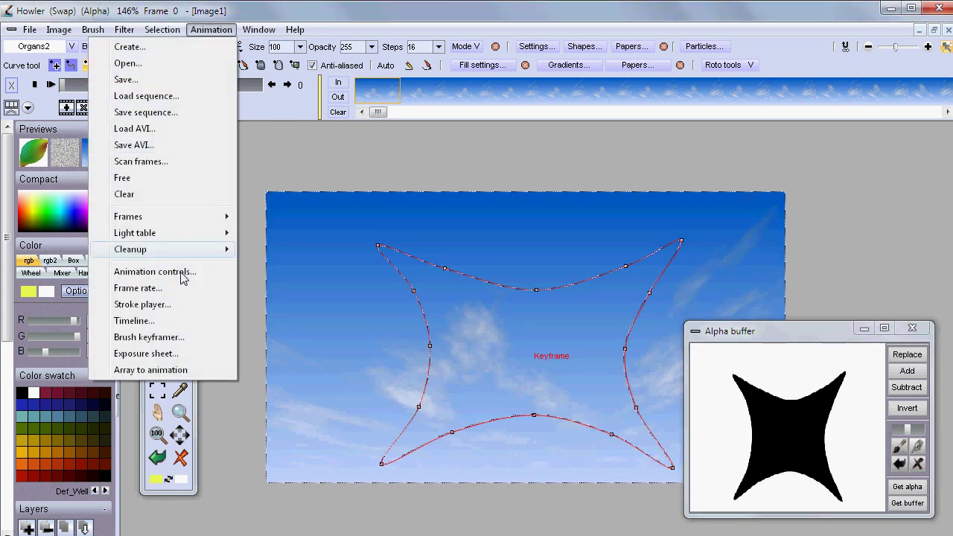
{"action": "left_click", "coordinate": [134, 321]}
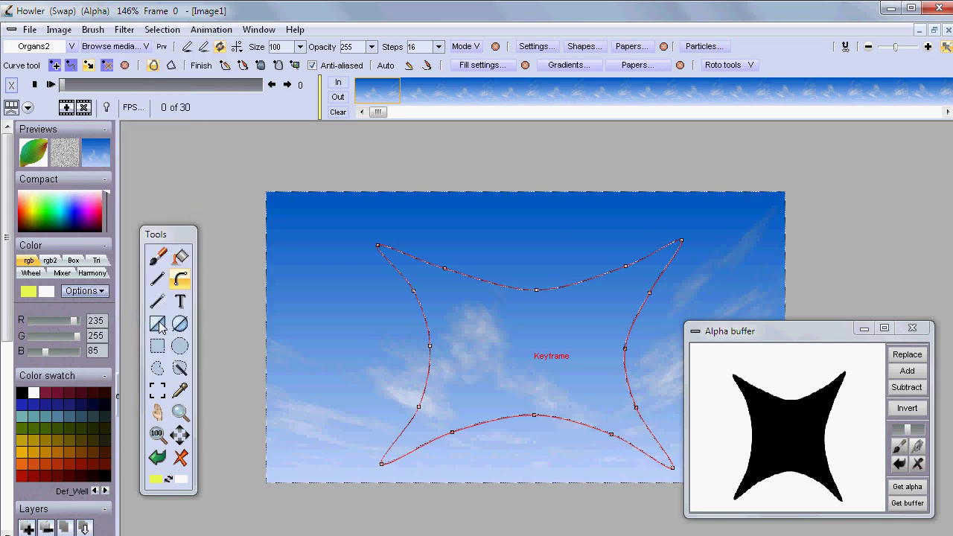
{"action": "left_click_drag", "start_coordinate": [208, 36], "coordinate": [274, 71]}
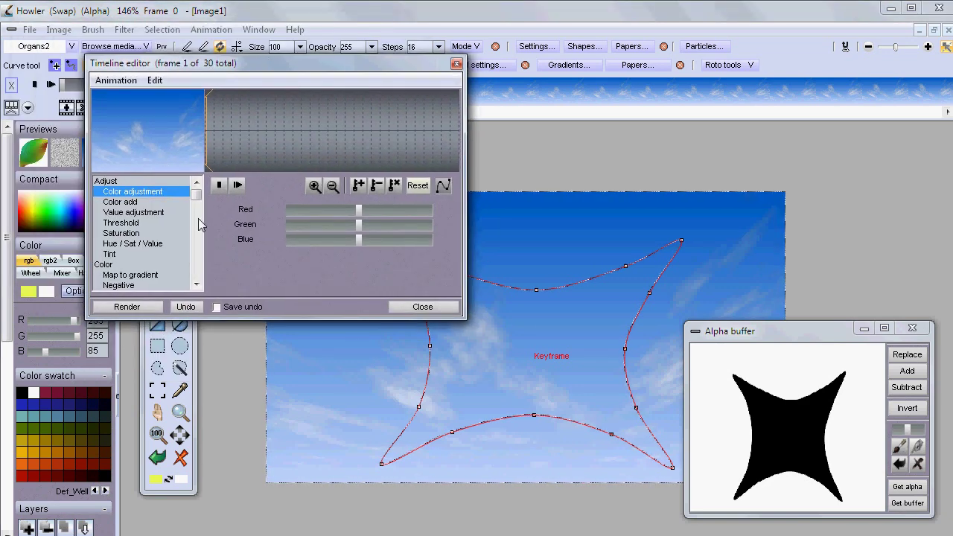
{"action": "left_click_drag", "start_coordinate": [226, 320], "coordinate": [226, 459]}
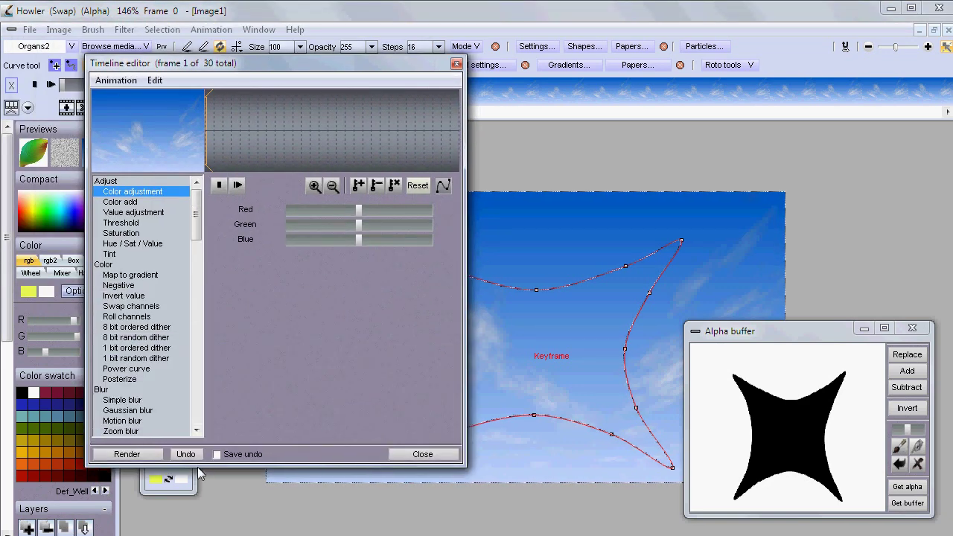
{"action": "left_click_drag", "start_coordinate": [194, 215], "coordinate": [210, 340]}
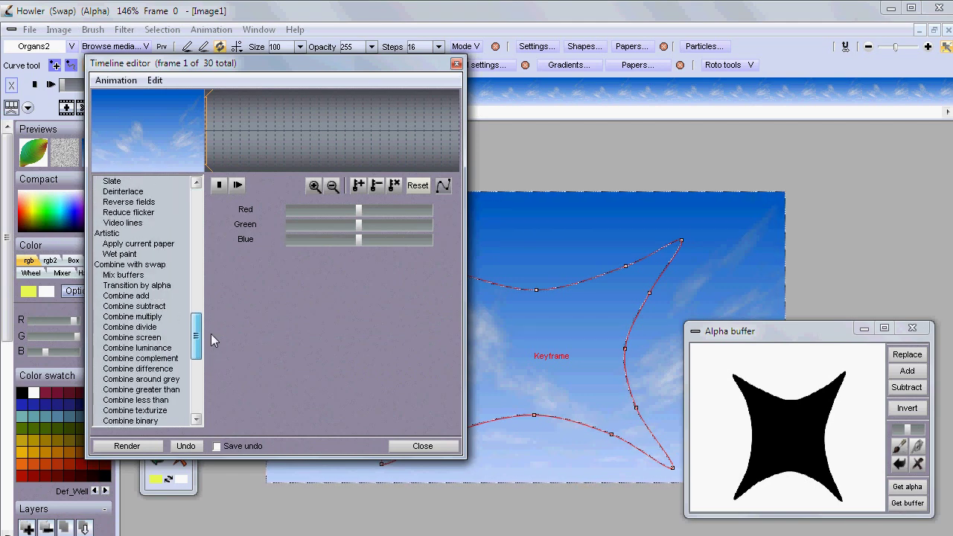
{"action": "left_click", "coordinate": [124, 275]}
{"action": "left_click_drag", "start_coordinate": [312, 213], "coordinate": [438, 209]}
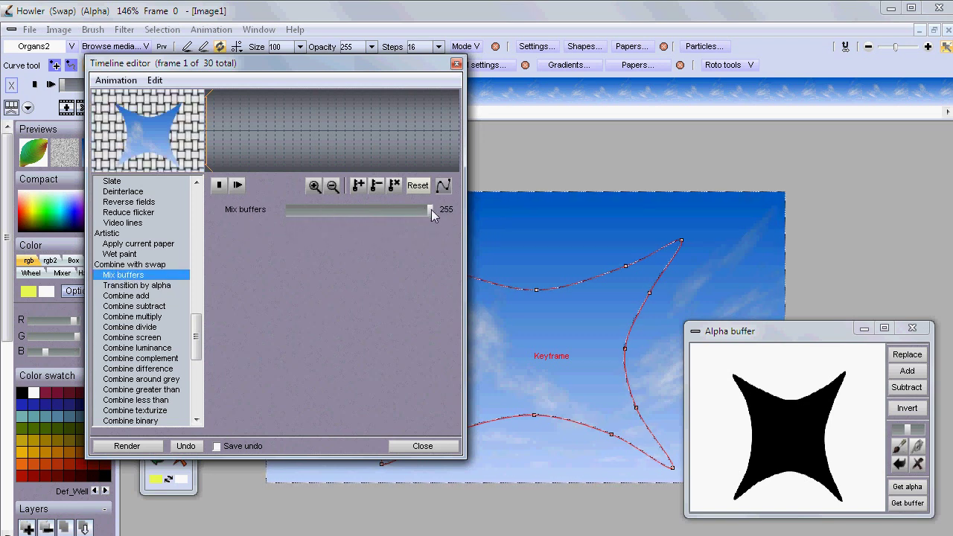
Step: Preview the mix along the timeline, render it through all 30 frames from the start, and close the timeline editor
{"action": "left_click_drag", "start_coordinate": [222, 128], "coordinate": [381, 127]}
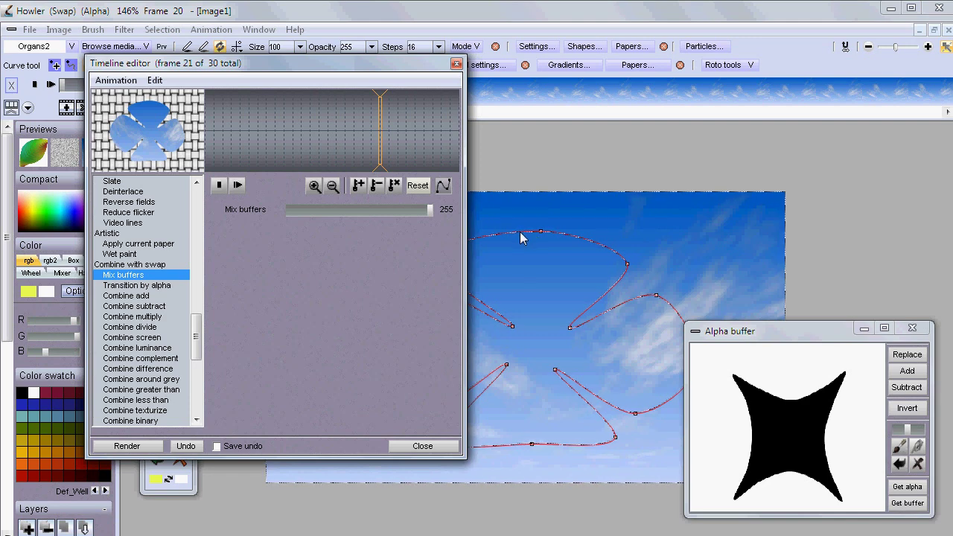
{"action": "mouse_move", "coordinate": [363, 157]}
{"action": "left_mouse_down"}
{"action": "mouse_move", "coordinate": [222, 120]}
{"action": "mouse_move", "coordinate": [406, 127]}
{"action": "mouse_move", "coordinate": [443, 142]}
{"action": "mouse_move", "coordinate": [229, 121]}
{"action": "mouse_move", "coordinate": [383, 122]}
{"action": "mouse_move", "coordinate": [200, 125]}
{"action": "left_mouse_up"}
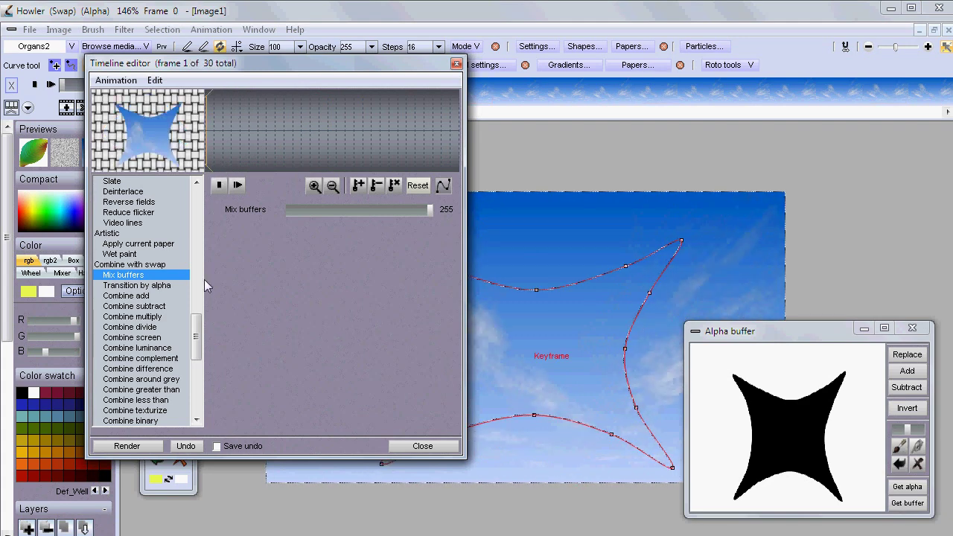
{"action": "left_click", "coordinate": [149, 446]}
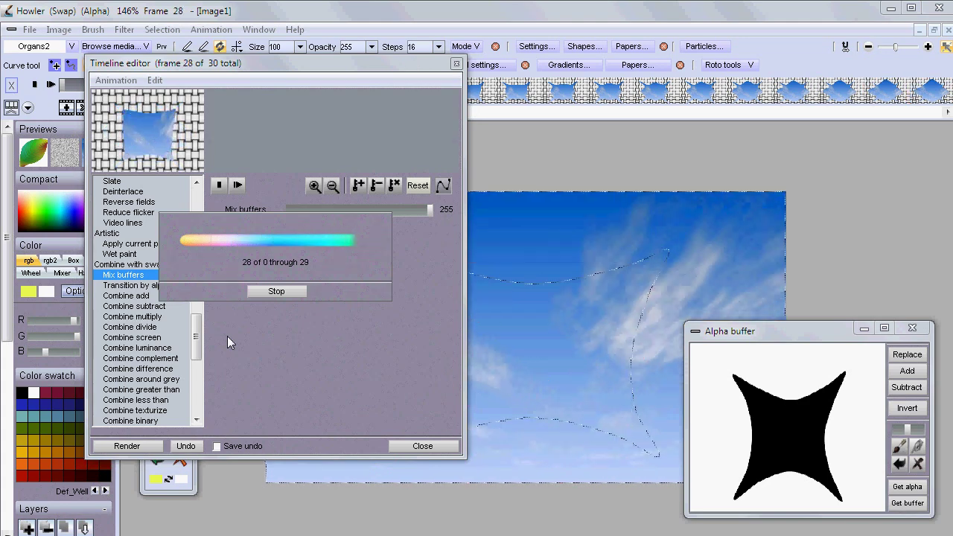
{"action": "left_click", "coordinate": [456, 64]}
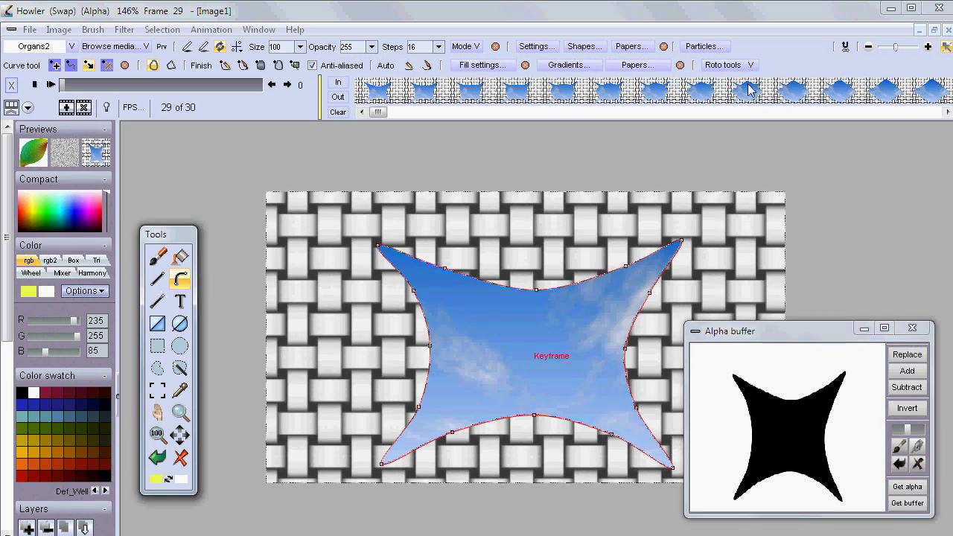
Step: Clear all of the curve's rotoscope keyframes and remove the curve from the image
{"action": "left_click", "coordinate": [752, 66]}
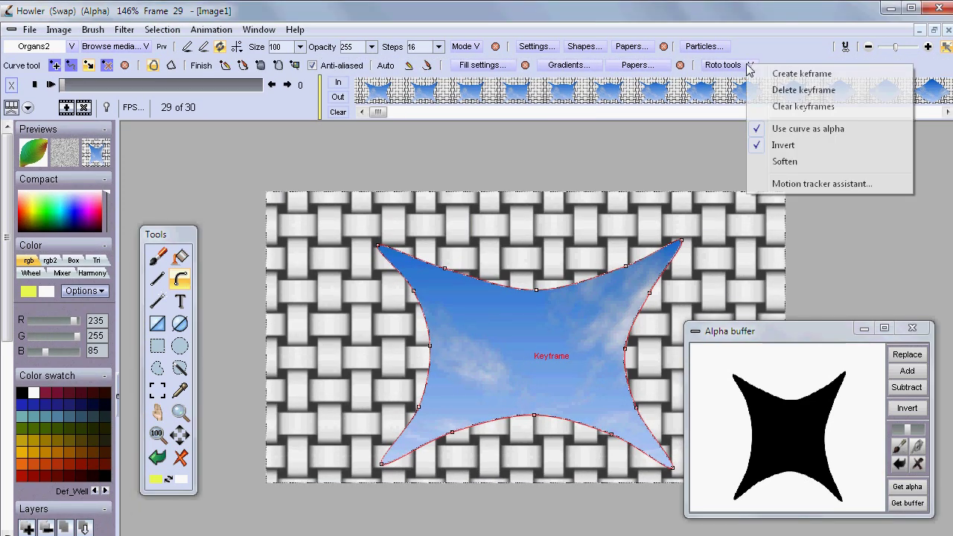
{"action": "left_click", "coordinate": [802, 107]}
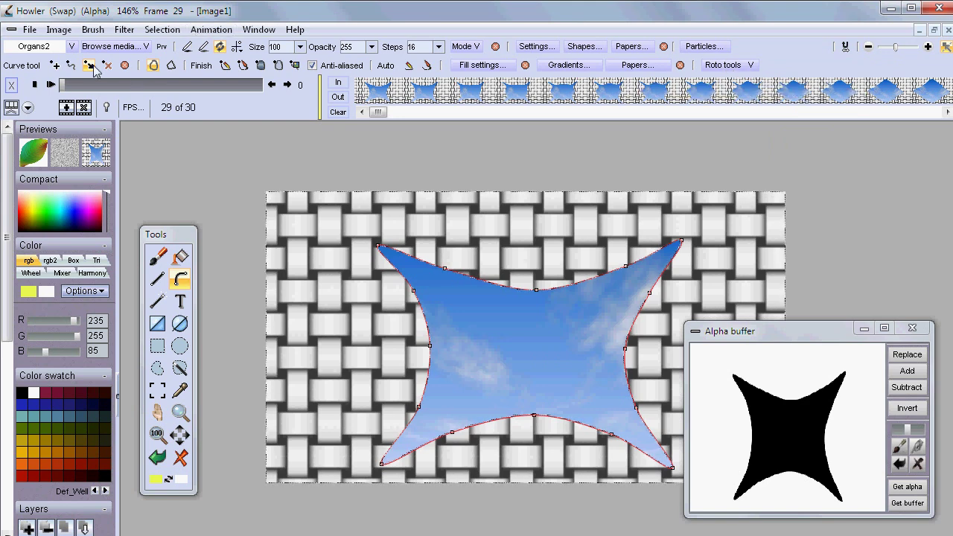
{"action": "left_click", "coordinate": [125, 66]}
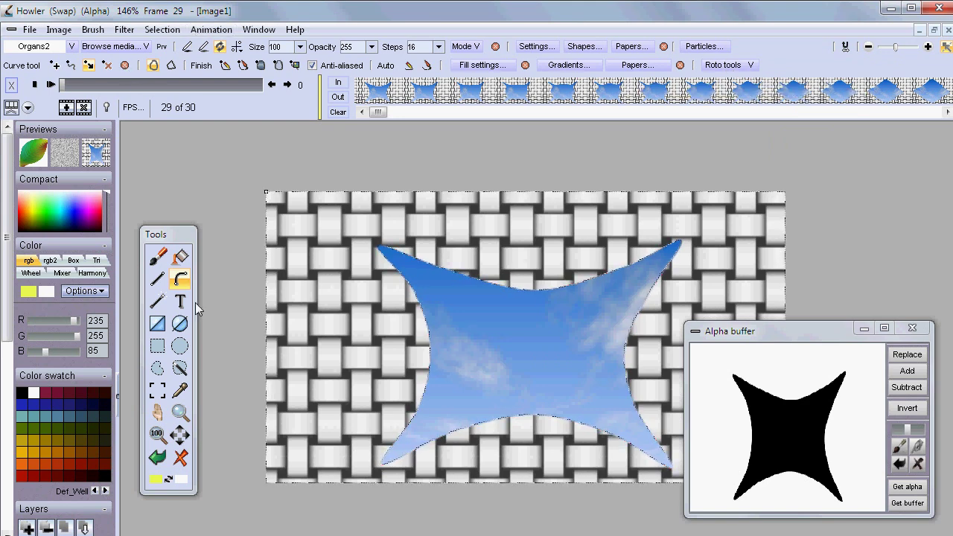
Step: Switch to the brush tool and clear the remaining alpha selection
{"action": "left_click", "coordinate": [164, 256]}
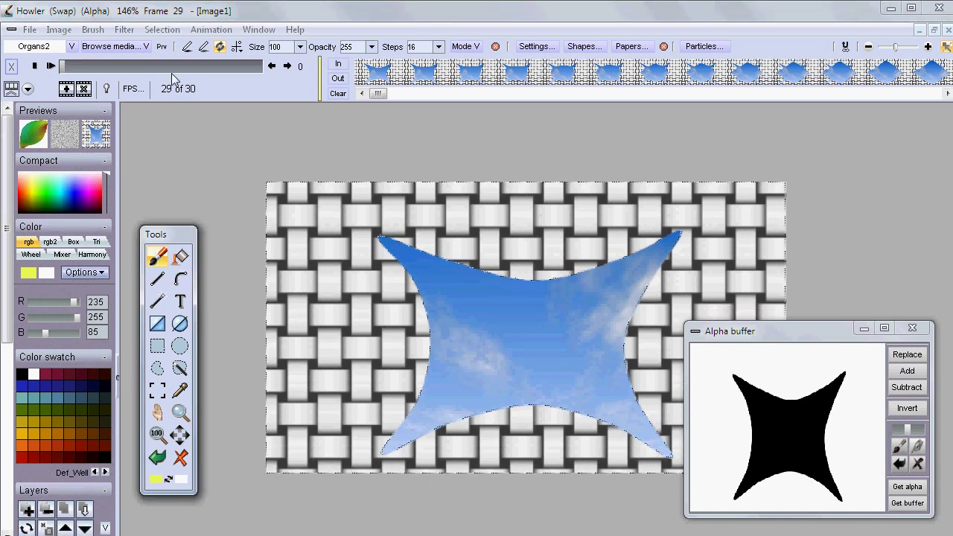
{"action": "left_click", "coordinate": [201, 31]}
{"action": "left_click", "coordinate": [112, 47]}
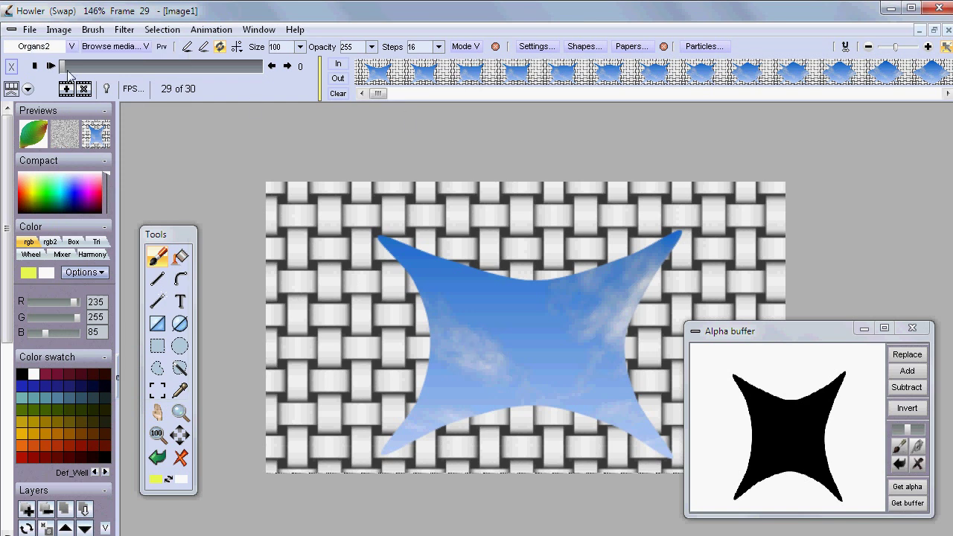
Step: Scrub through the composited animation with the alpha buffer window out of the way, and play it from frame 0
{"action": "left_click_drag", "start_coordinate": [64, 70], "coordinate": [204, 73]}
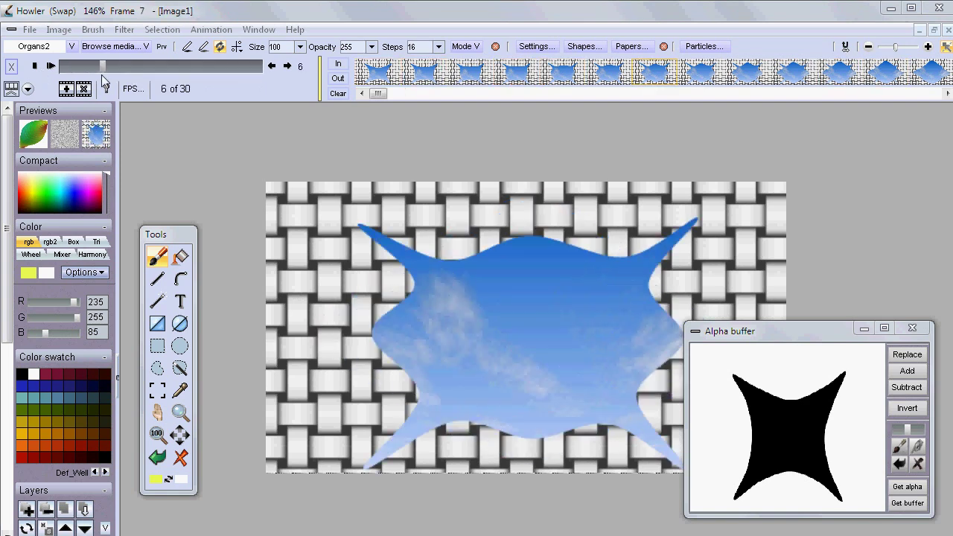
{"action": "left_click_drag", "start_coordinate": [745, 335], "coordinate": [909, 358]}
{"action": "left_click_drag", "start_coordinate": [171, 65], "coordinate": [46, 72]}
{"action": "left_click", "coordinate": [50, 66]}
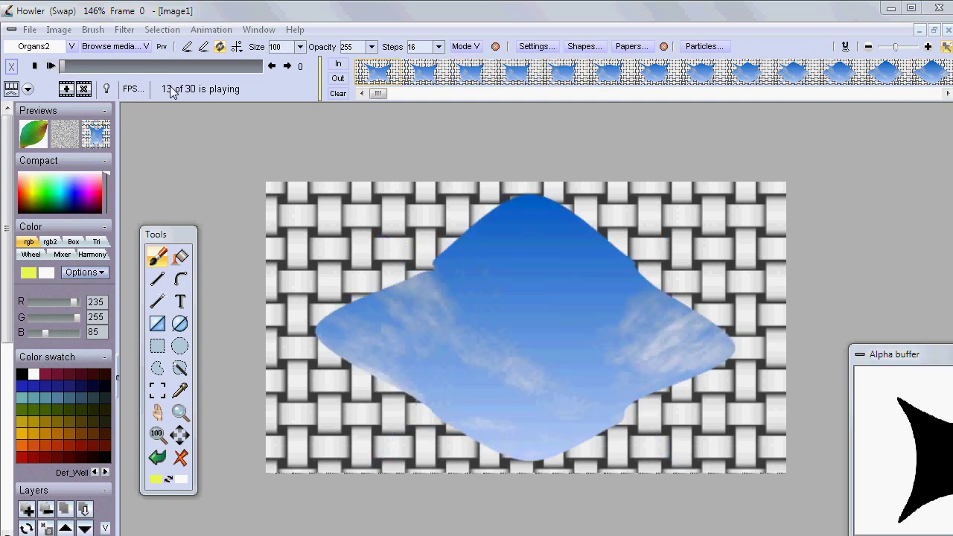